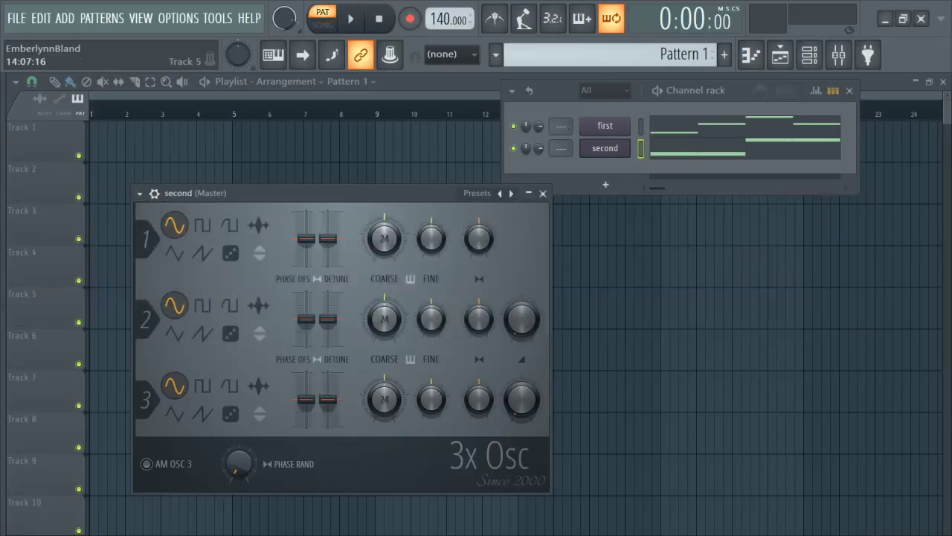
pyautogui.moveTo(357, 192); pyautogui.dragTo(325, 189)
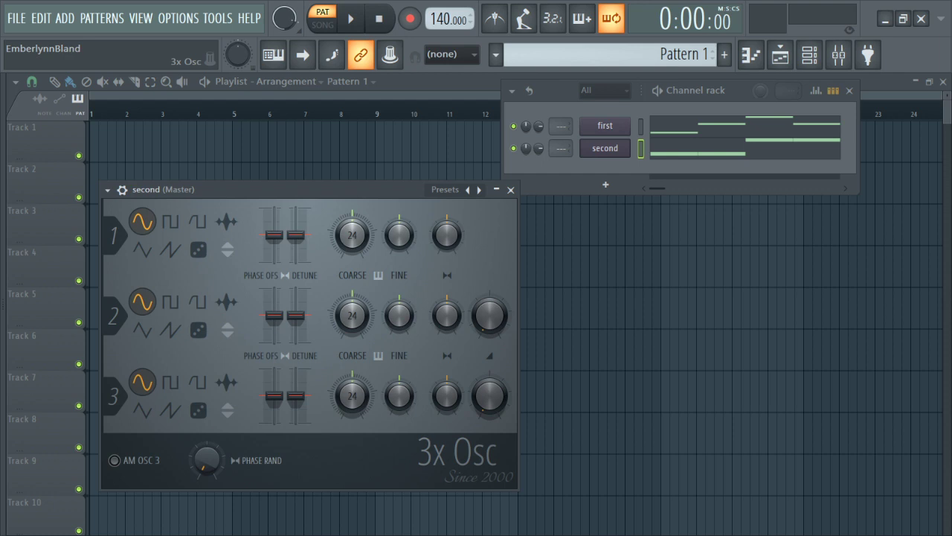
pyautogui.hotkey('alt', 'Tab')
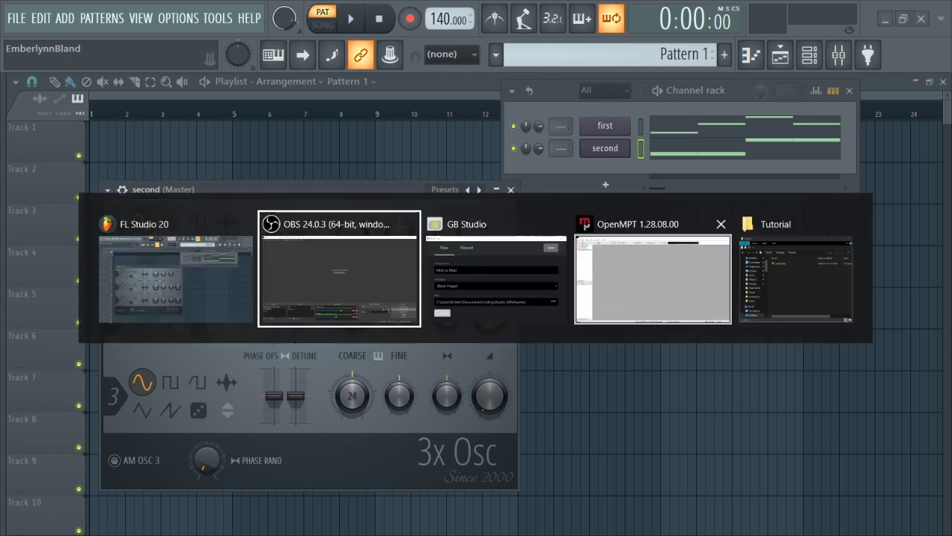
pyautogui.click(496, 280)
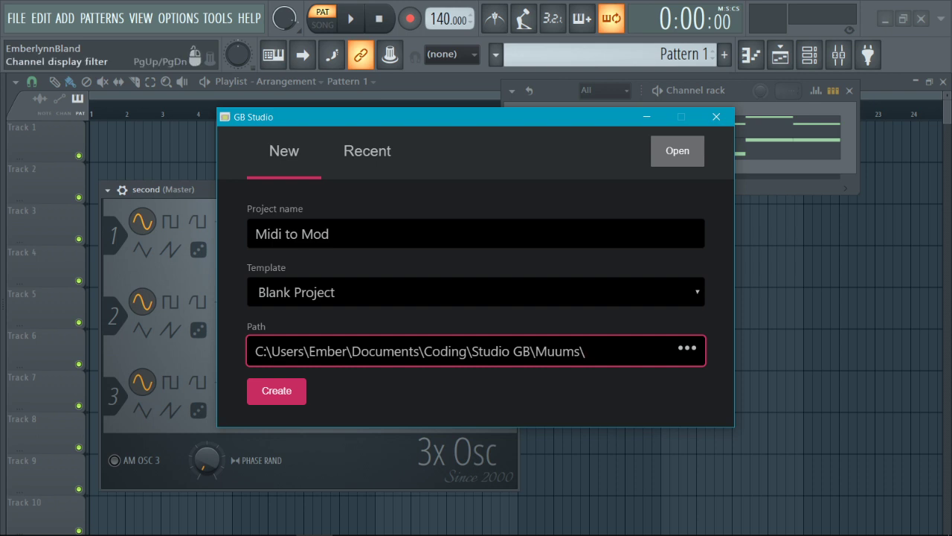
# Step: Move and widen the channel rack to show the full pattern, and open the second channel's piano roll with playback running
pyautogui.moveTo(695, 90); pyautogui.dragTo(277, 114)
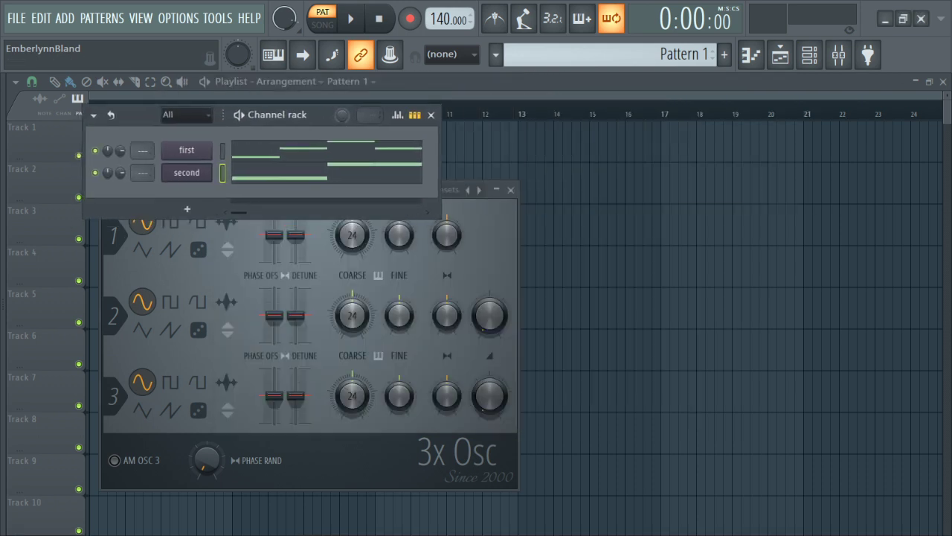
pyautogui.moveTo(444, 149); pyautogui.dragTo(680, 148)
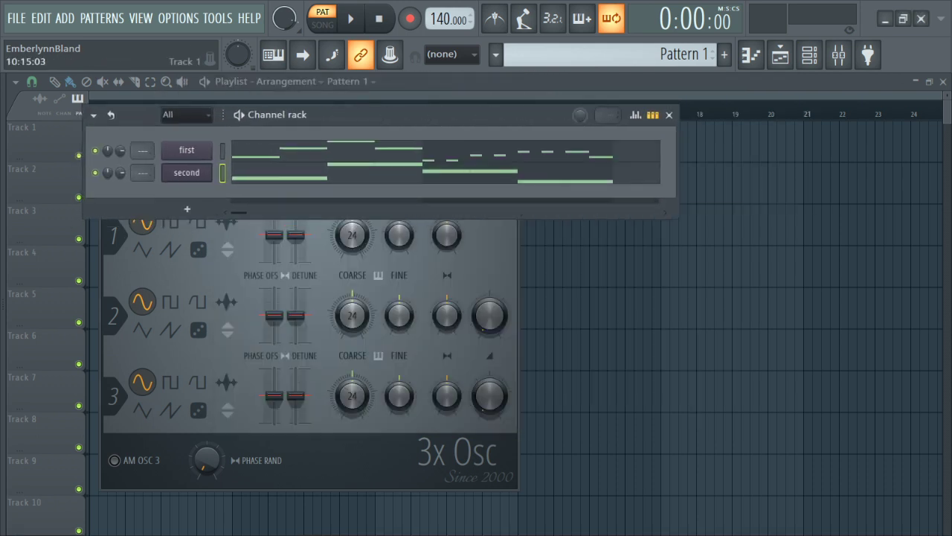
pyautogui.press('space')
pyautogui.click(349, 173)
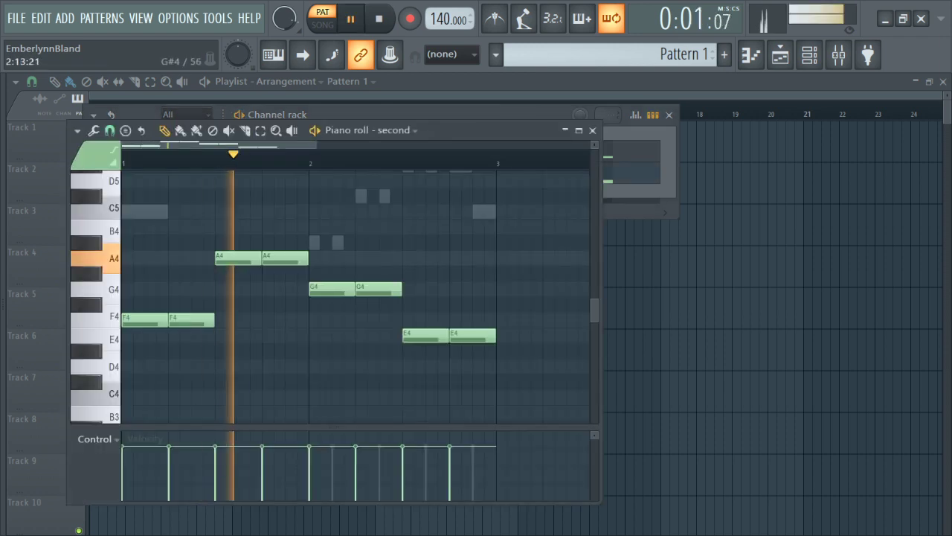
# Step: Lower the last two notes of the second channel to C#4 and stop playback
pyautogui.moveTo(426, 335); pyautogui.dragTo(519, 336)
pyautogui.hotkey('shift', 'Down')
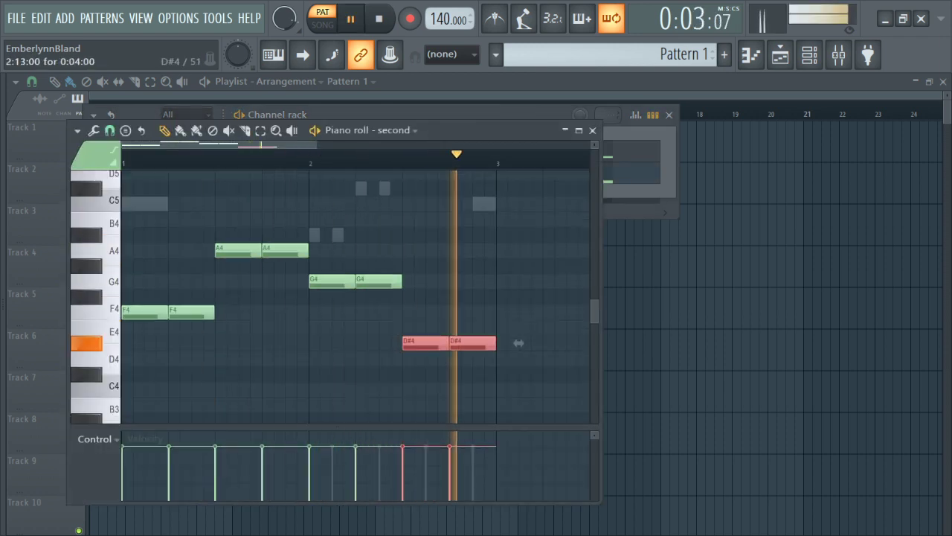
pyautogui.hotkey('shift', 'Down')
pyautogui.hotkey('ctrl', 'd')
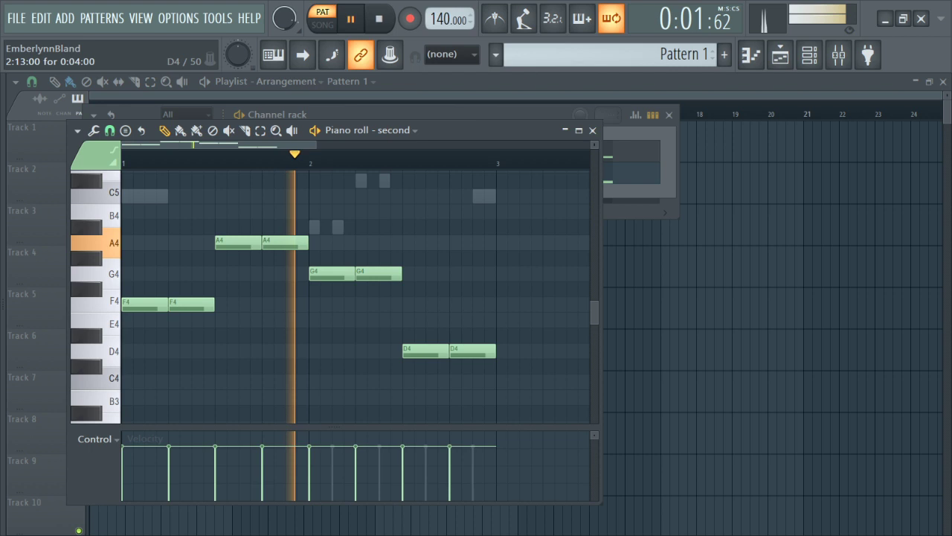
pyautogui.moveTo(394, 336); pyautogui.dragTo(500, 366)
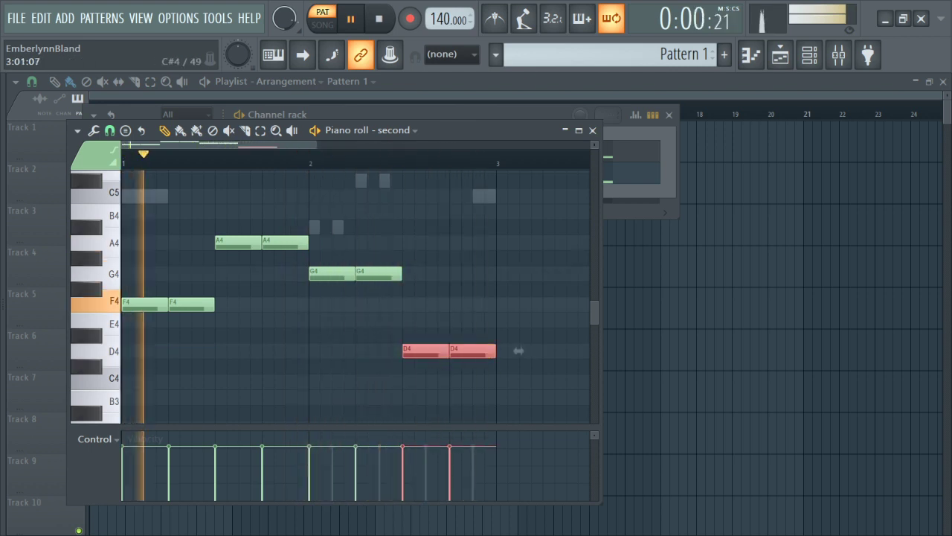
pyautogui.press('Down')
pyautogui.press('space')
pyautogui.hotkey('ctrl', 'd')
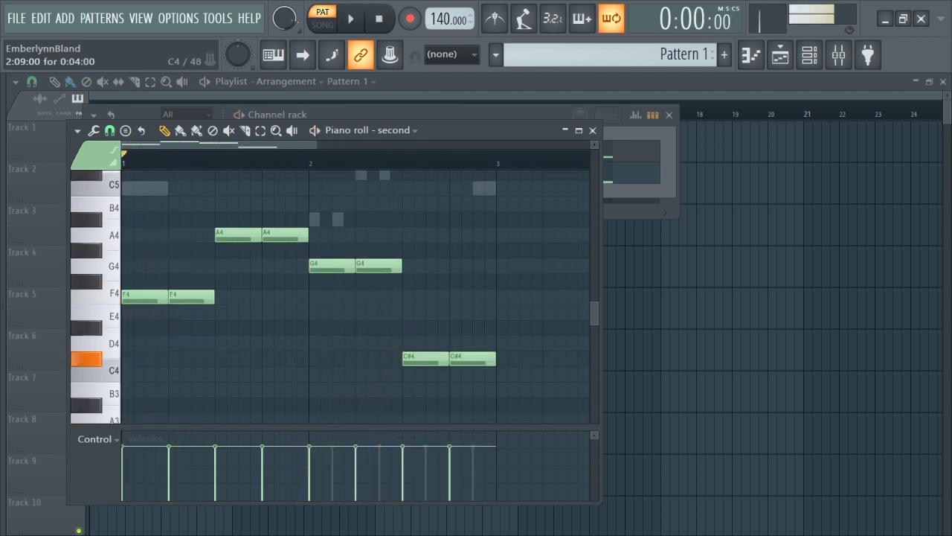
# Step: Place Pattern 1 at bar 1 of Track 1 in the playlist and switch playback to song mode
pyautogui.scroll(4, 462, 372)
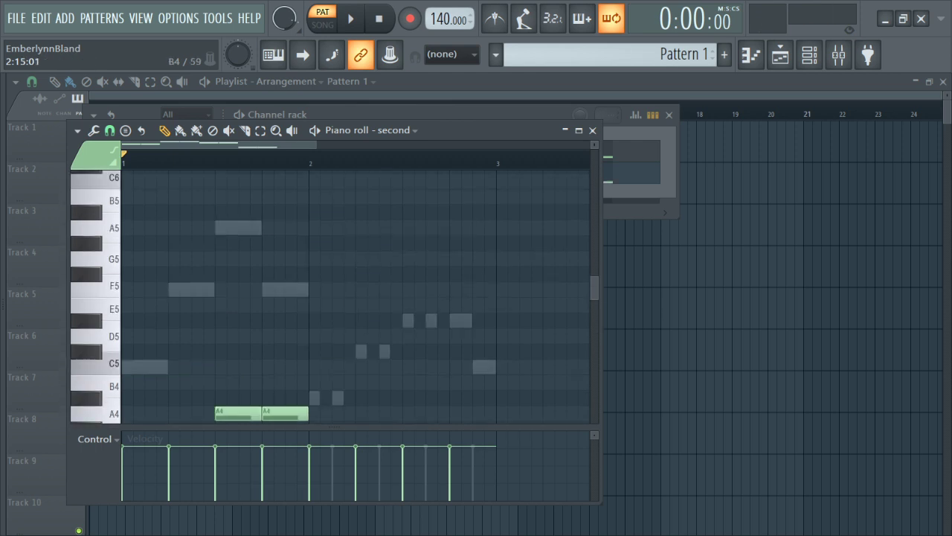
pyautogui.scroll(-2, 480, 367)
pyautogui.press('F5')
pyautogui.click(375, 182)
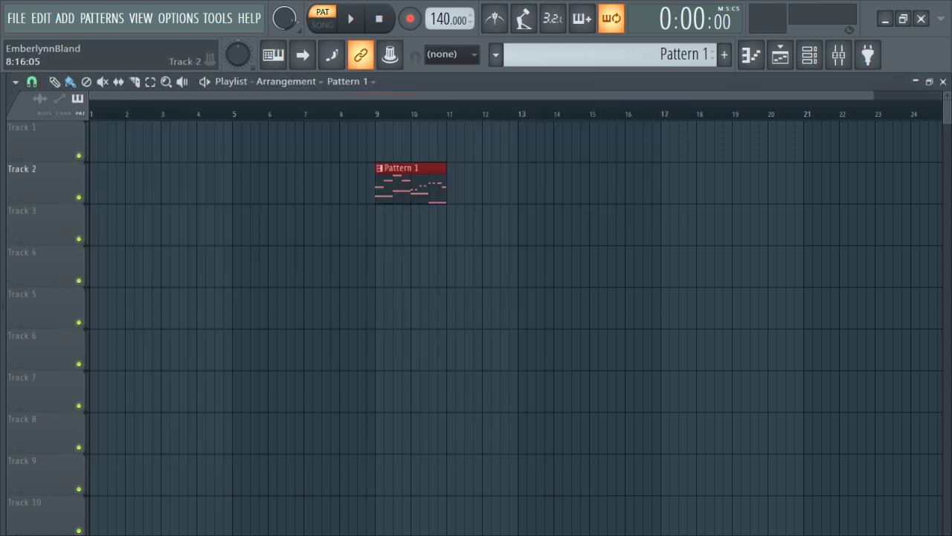
pyautogui.rightClick(376, 182)
pyautogui.click(92, 142)
pyautogui.scroll(2, 189, 183)
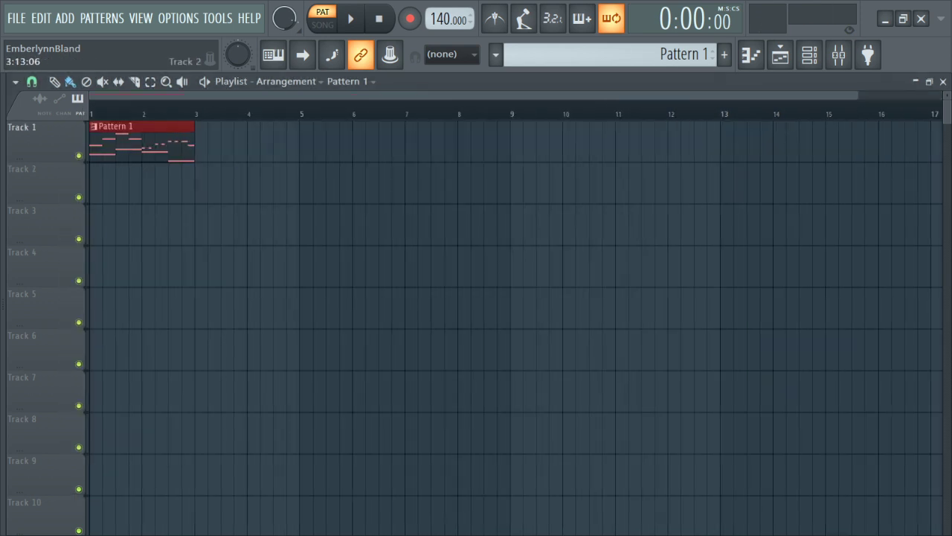
pyautogui.hotkey('ctrl', 'd')
pyautogui.press('l')
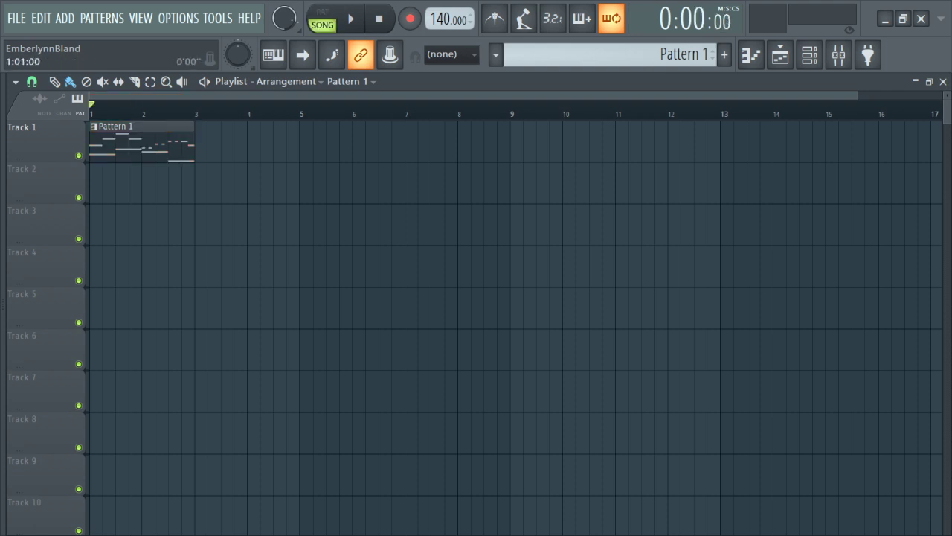
# Step: Save the project as a new file named untitled2.flp in the Tutorial folder
pyautogui.hotkey('ctrl', 'shift', 's')
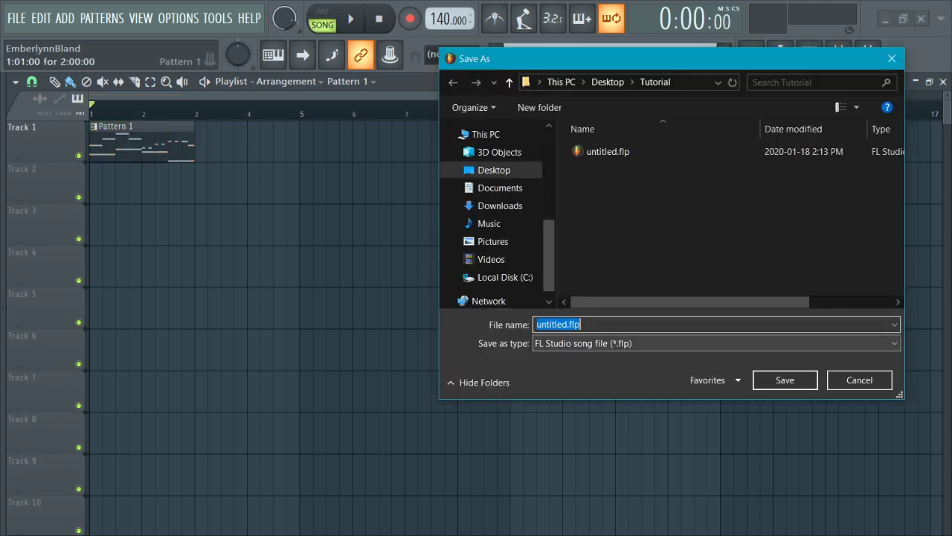
pyautogui.click(536, 324)
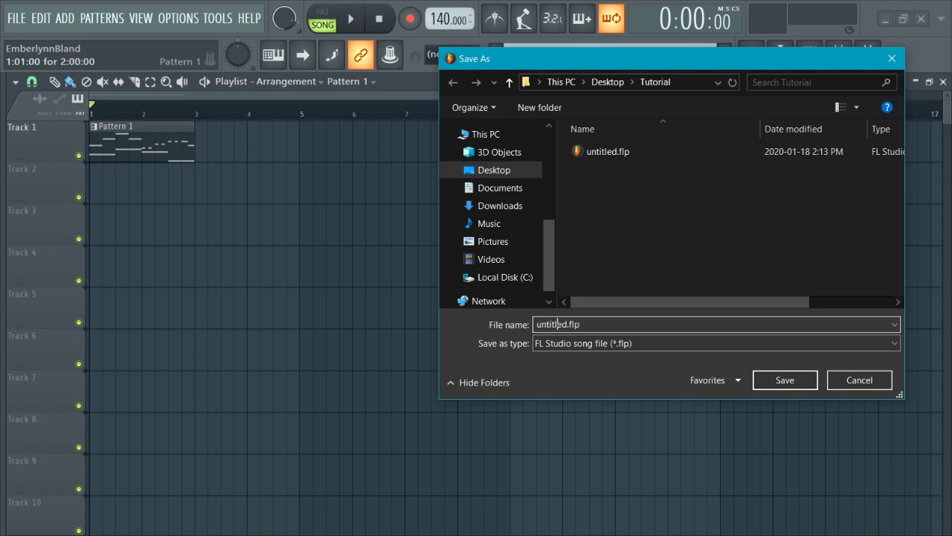
pyautogui.click(563, 324)
pyautogui.write('2')
pyautogui.press('Return')
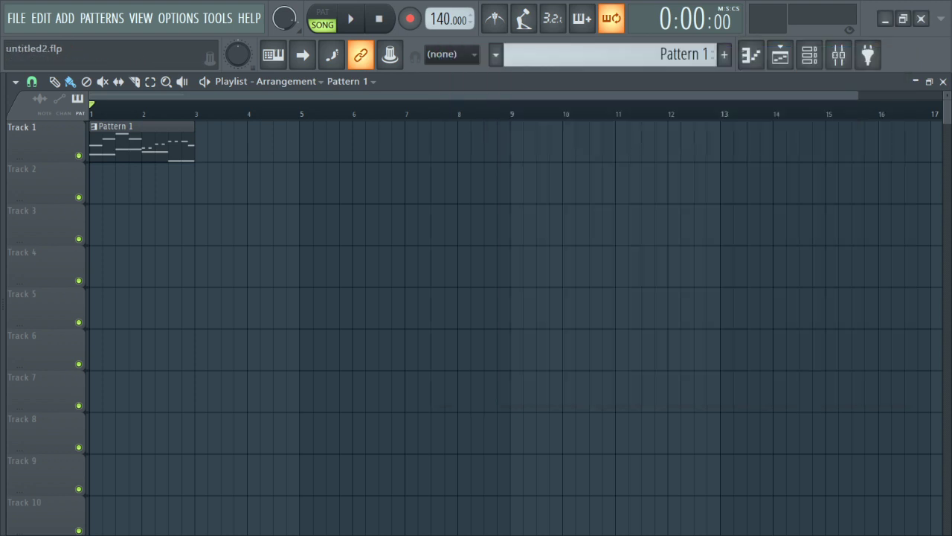
# Step: Run the Prepare for MIDI export macro to convert all channels in the channel rack to MIDI Out channels
pyautogui.click(810, 54)
pyautogui.doubleClick(186, 150)
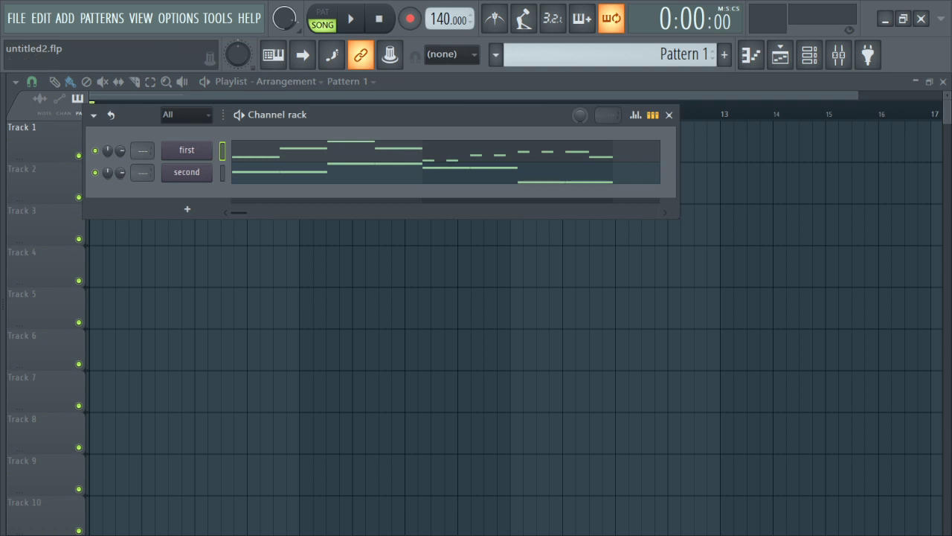
pyautogui.click(217, 18)
pyautogui.moveTo(178, 18)
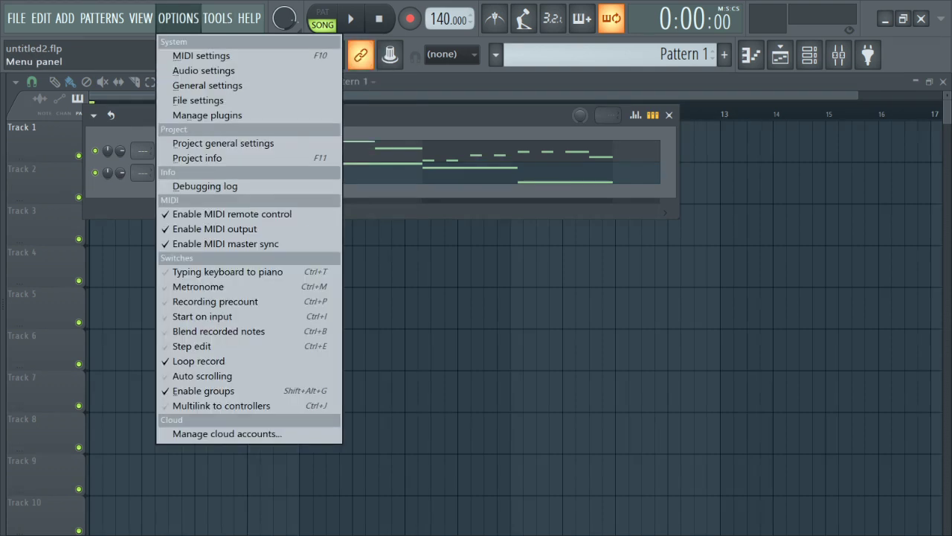
pyautogui.moveTo(218, 18)
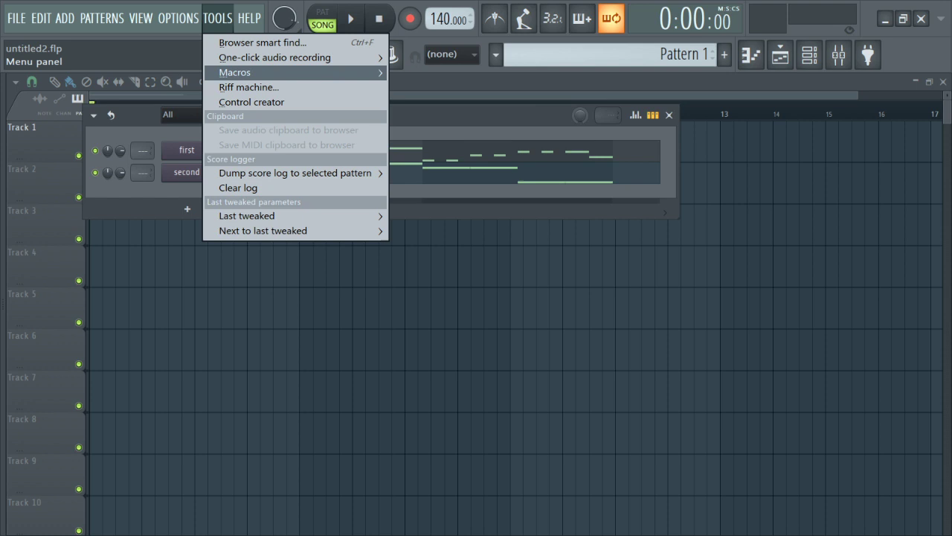
pyautogui.moveTo(234, 73)
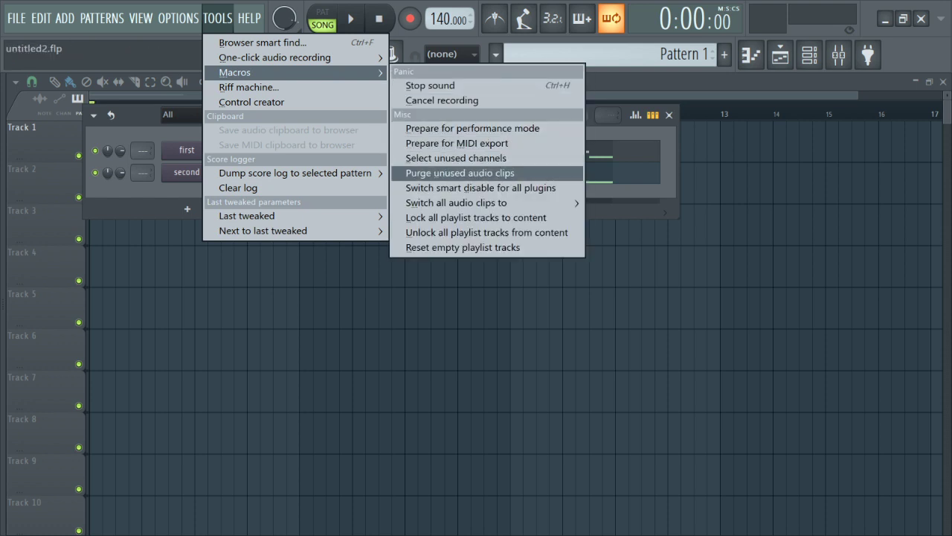
pyautogui.click(457, 143)
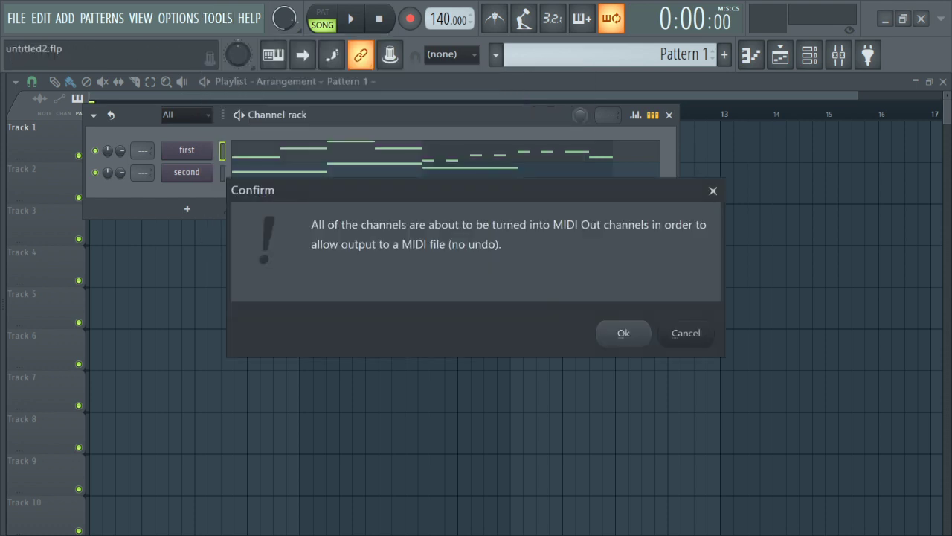
pyautogui.press('Return')
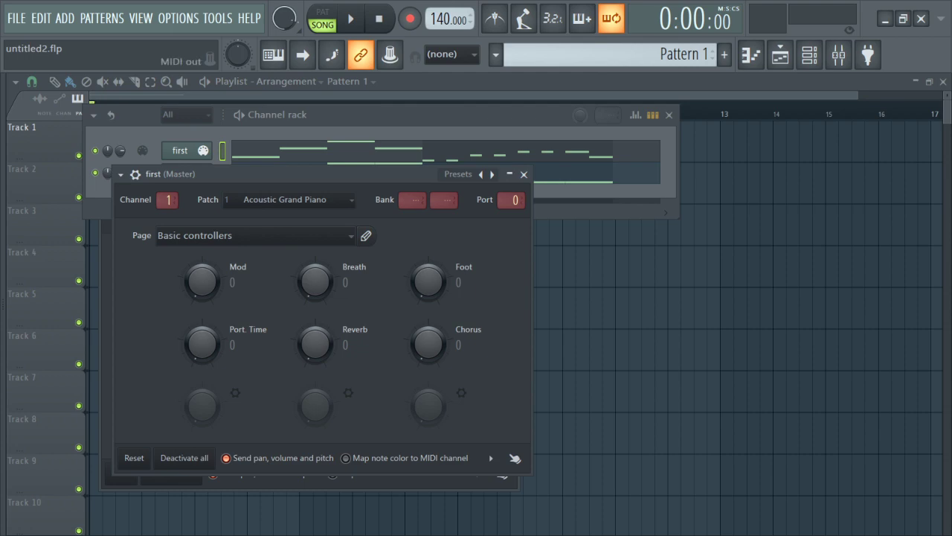
# Step: Set the patch of the "first" MIDI Out channel to (none) and disable sending of pan, volume and pitch
pyautogui.click(298, 199)
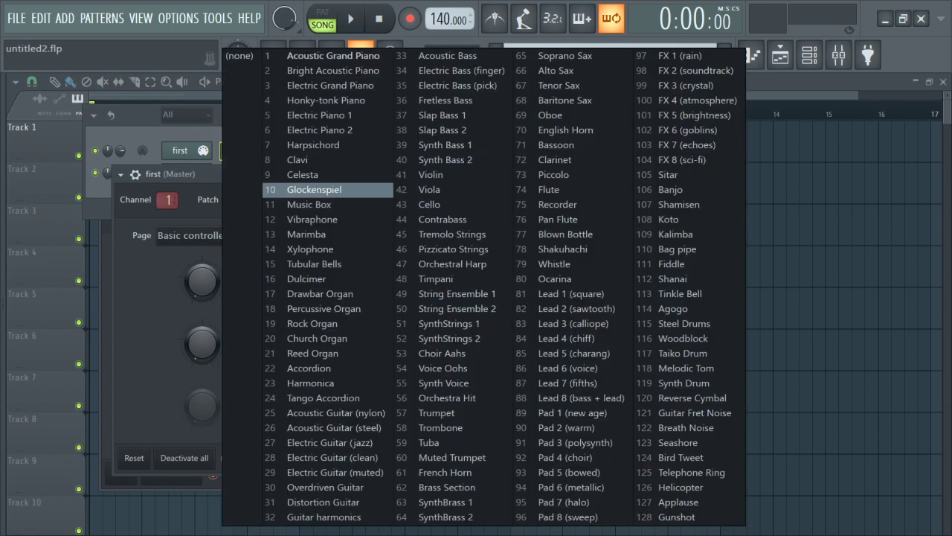
pyautogui.click(240, 56)
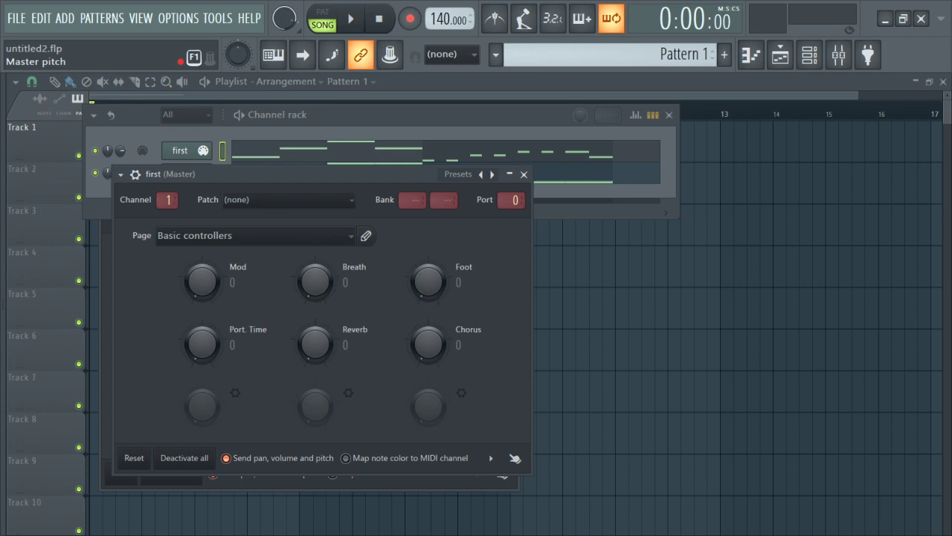
pyautogui.click(298, 199)
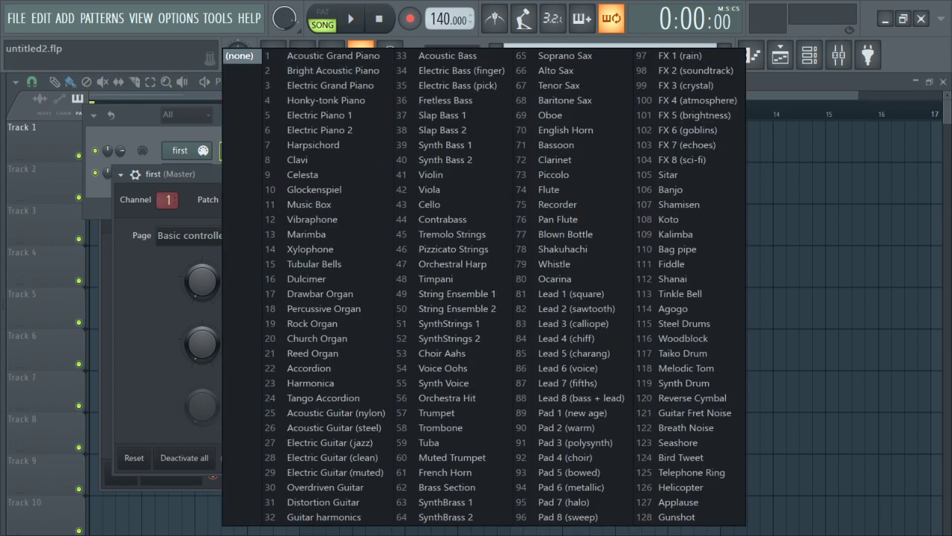
pyautogui.click(240, 55)
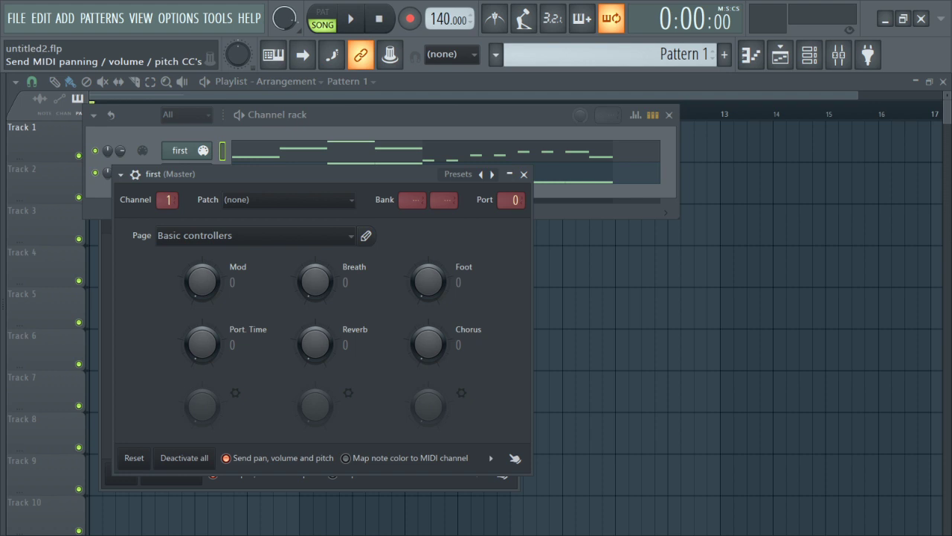
pyautogui.click(226, 458)
# Step: Disable sending of pan, volume and pitch on the "second" MIDI Out channel and set its patch to (none)
pyautogui.moveTo(319, 174); pyautogui.dragTo(589, 176)
pyautogui.click(212, 473)
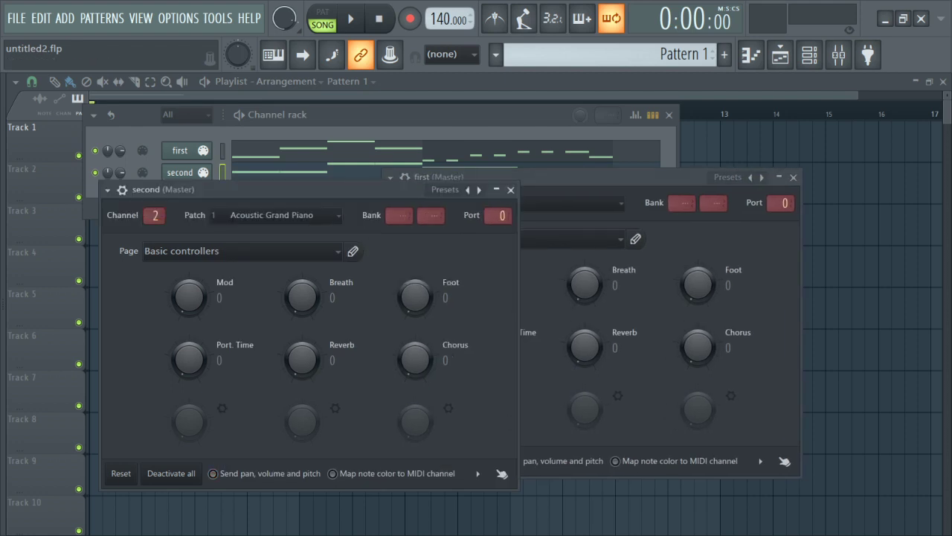
pyautogui.moveTo(595, 176); pyautogui.dragTo(603, 185)
pyautogui.click(298, 216)
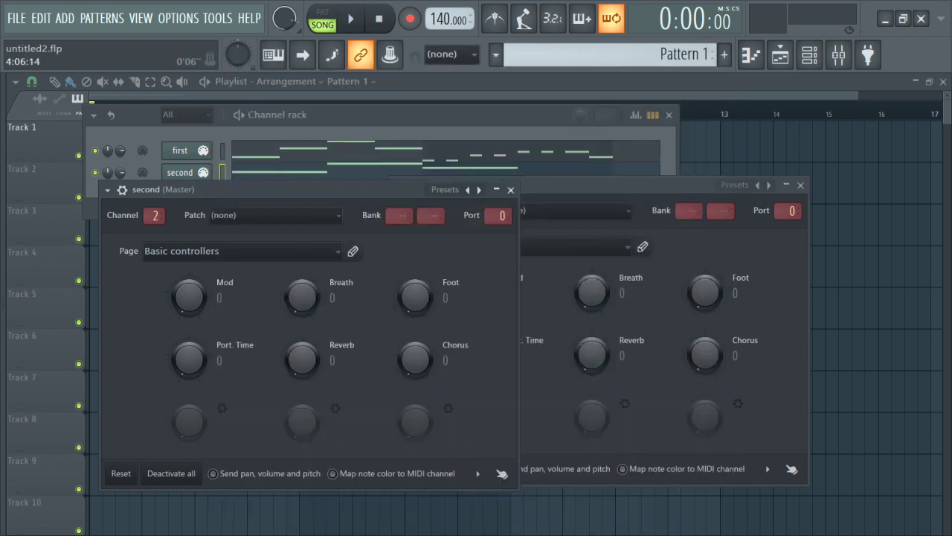
pyautogui.click(227, 56)
pyautogui.moveTo(595, 184); pyautogui.dragTo(604, 189)
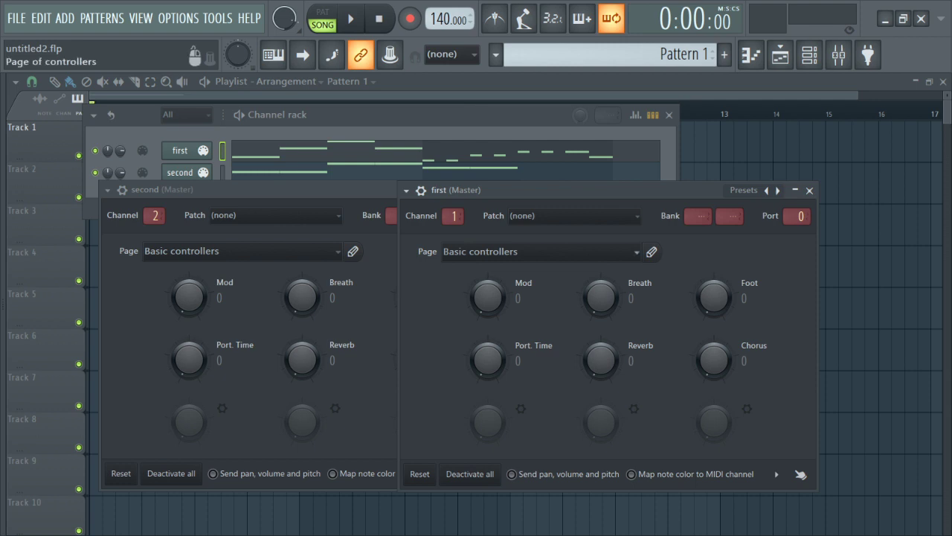
# Step: Check the MIDI Out settings of the "first" and "second" channels, comparing their MIDI channel numbers
pyautogui.click(180, 151)
pyautogui.click(180, 150)
pyautogui.click(180, 172)
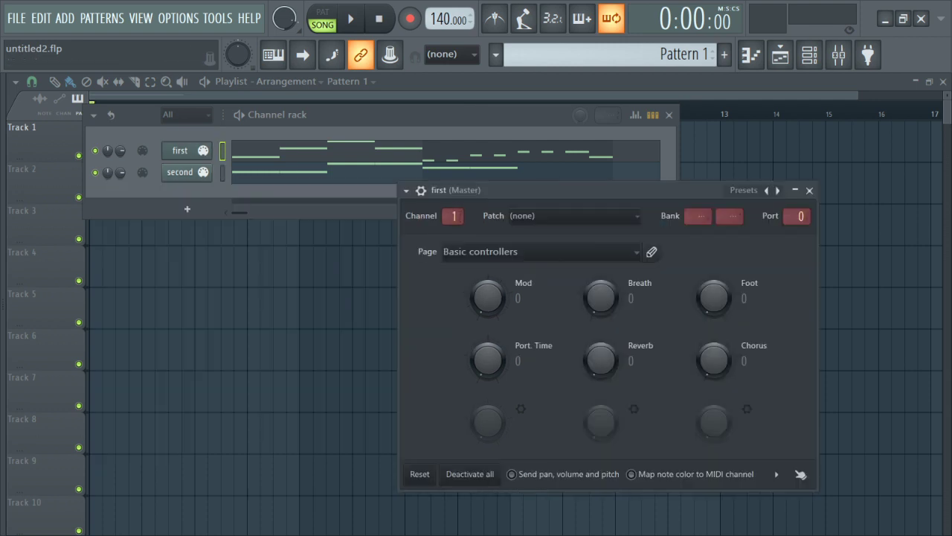
pyautogui.moveTo(491, 189); pyautogui.dragTo(323, 185)
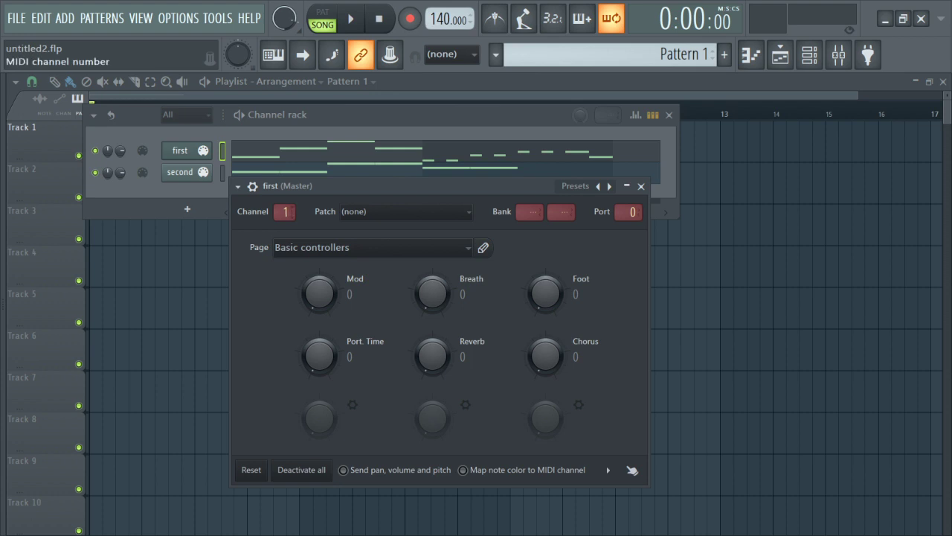
pyautogui.click(180, 171)
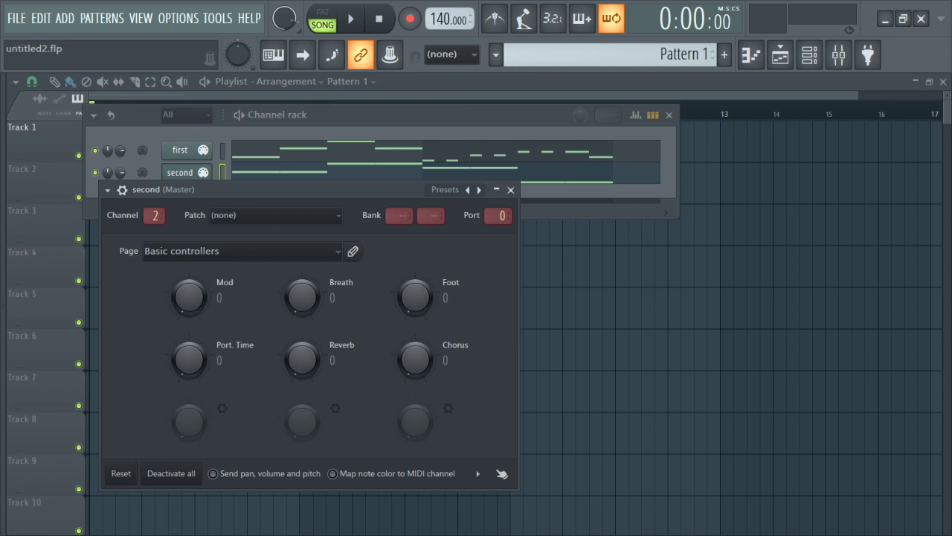
pyautogui.click(269, 115)
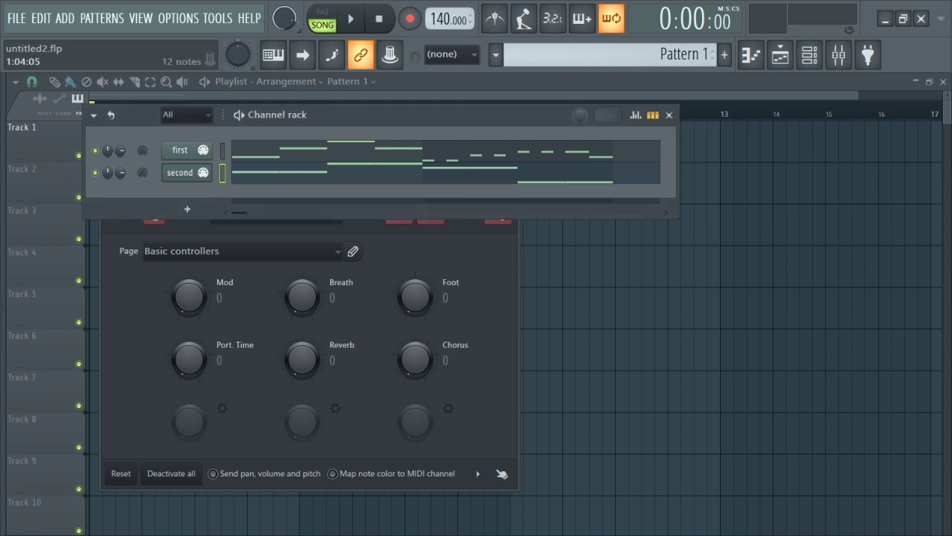
pyautogui.click(239, 114)
pyautogui.click(239, 114)
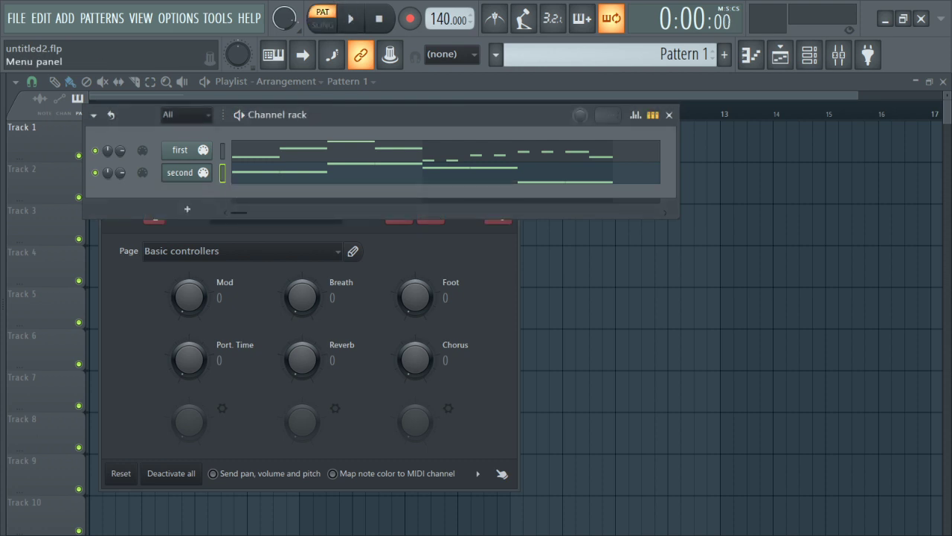
# Step: Export the pattern as a MIDI file named mysong to the Tutorial folder on the Desktop
pyautogui.click(16, 18)
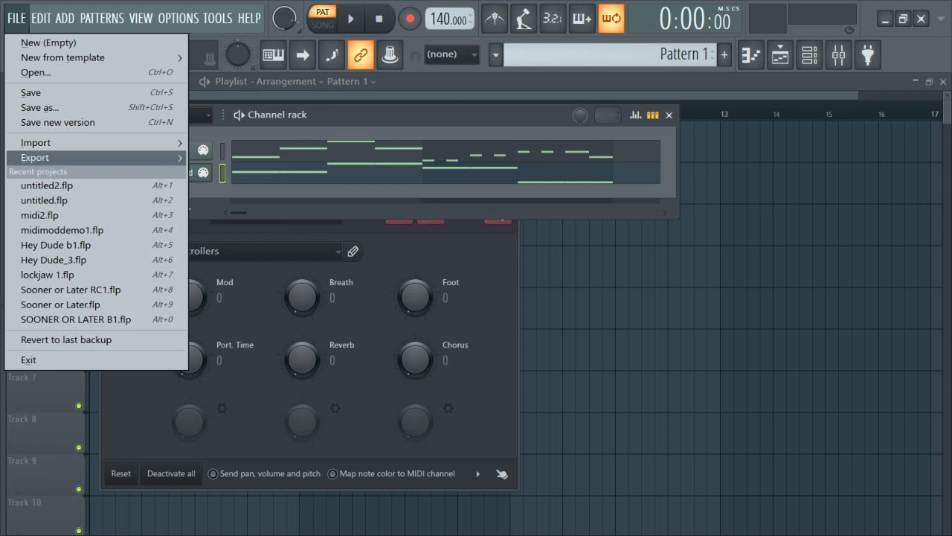
pyautogui.moveTo(74, 157)
pyautogui.click(226, 230)
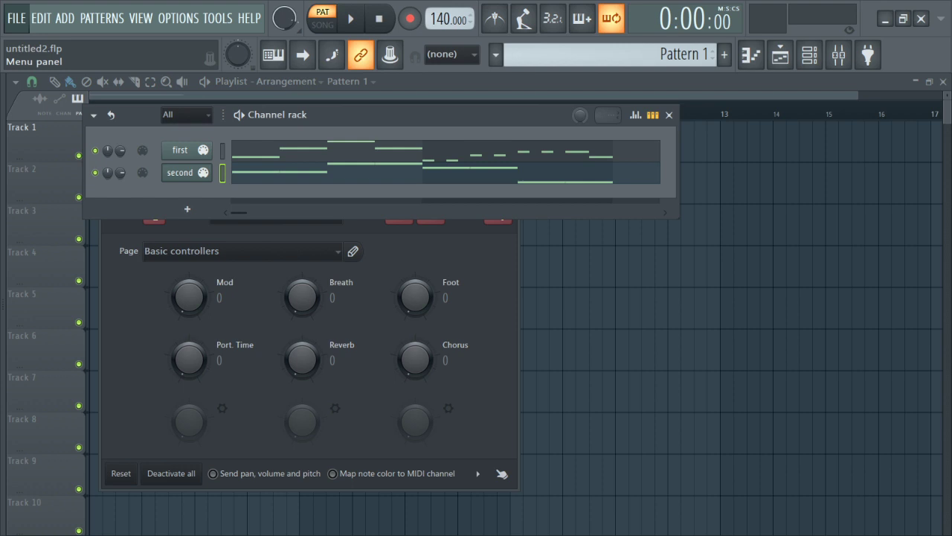
pyautogui.write('my')
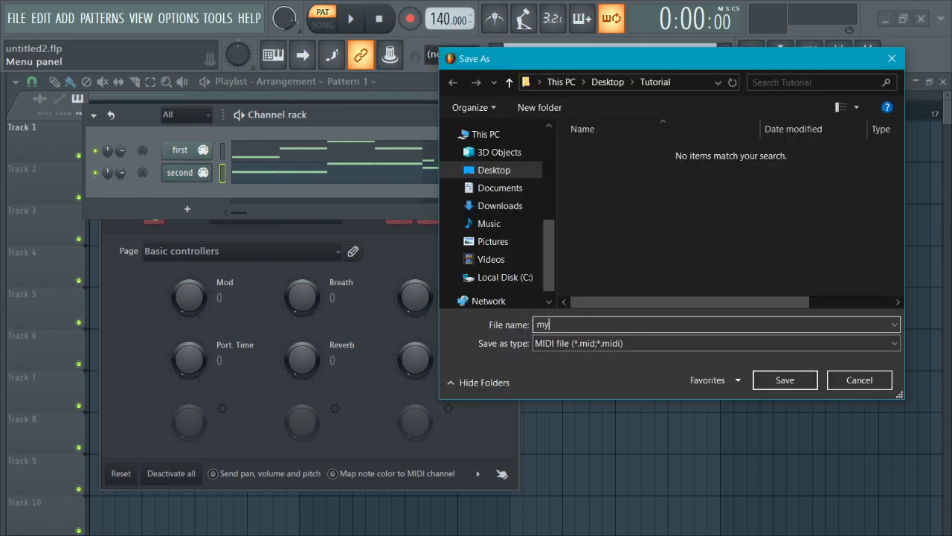
pyautogui.write('song')
pyautogui.press('Return')
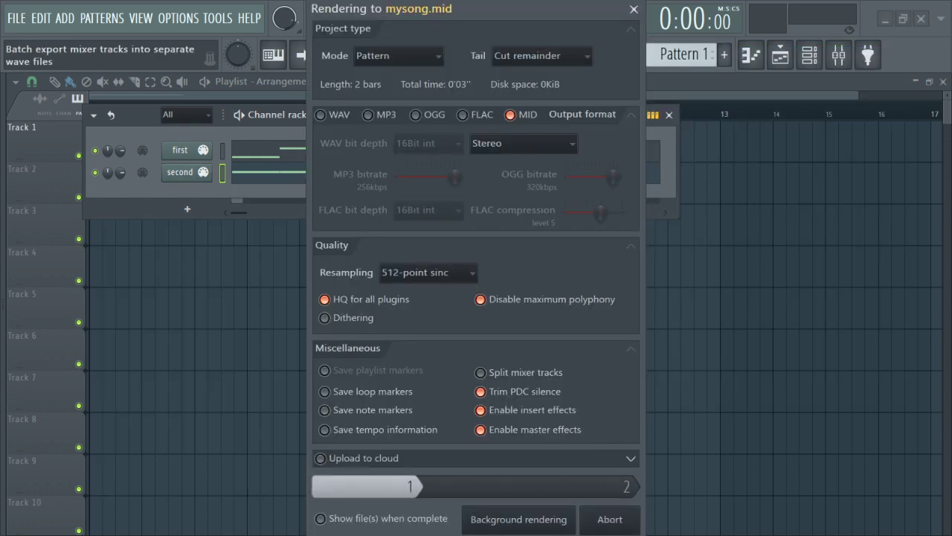
# Step: Switch to GB Studio and create a project named "Midi to Mod" from the Blank Project template
pyautogui.click(17, 18)
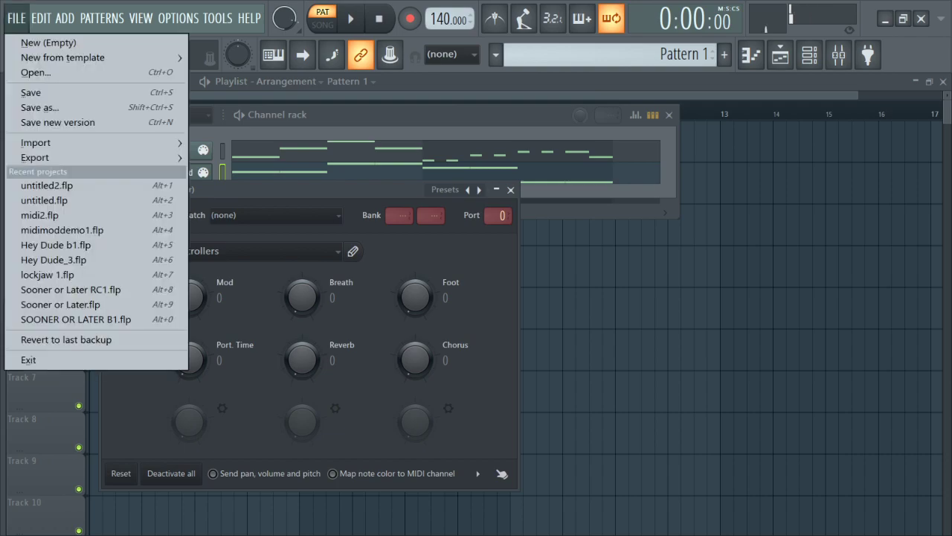
pyautogui.click(37, 43)
pyautogui.click(503, 323)
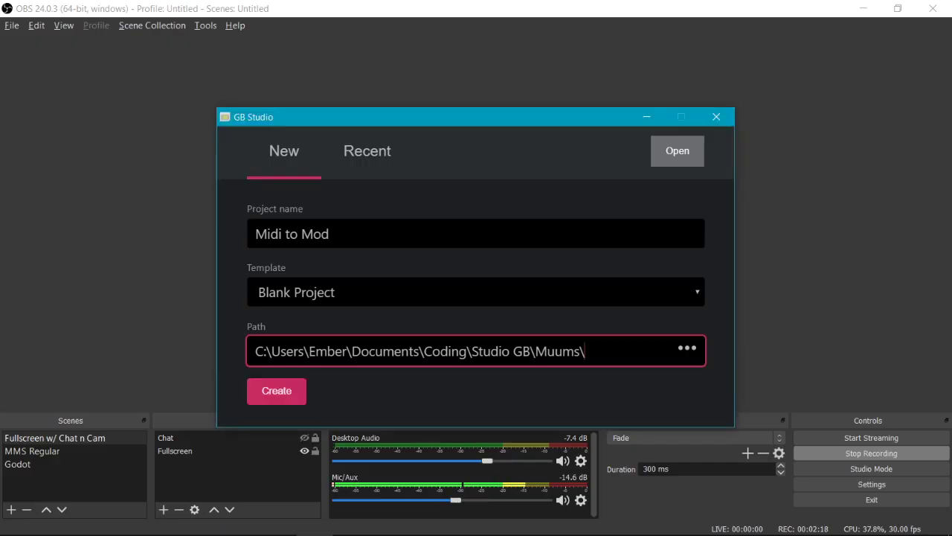
pyautogui.press('Return')
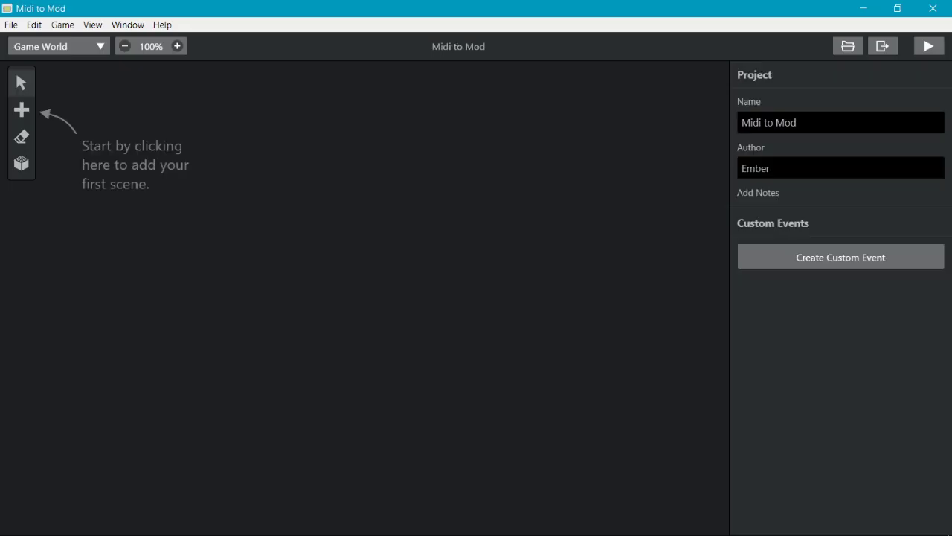
# Step: Add a scene to the game world and give it an Actor: Hide event for the Player in On Init
pyautogui.click(21, 110)
pyautogui.click(52, 160)
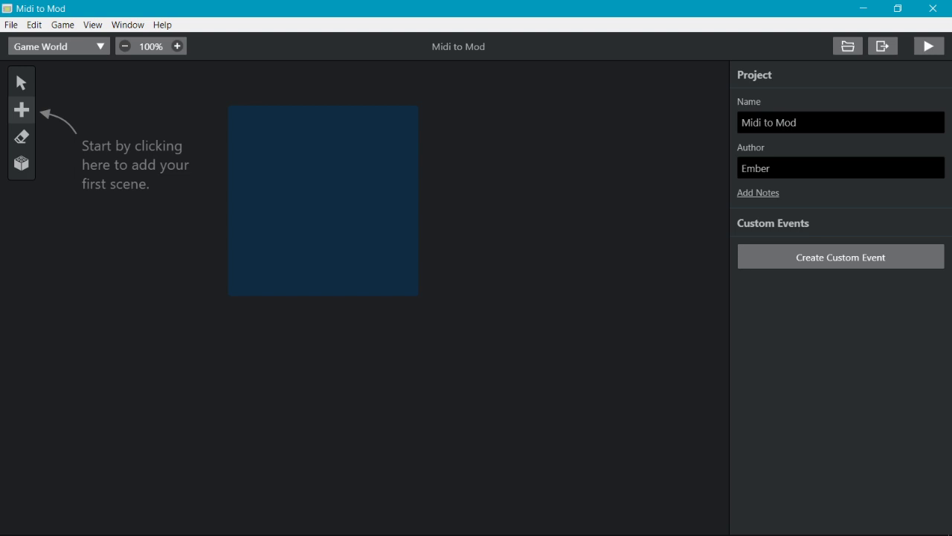
pyautogui.click(336, 212)
pyautogui.click(840, 309)
pyautogui.write('hide')
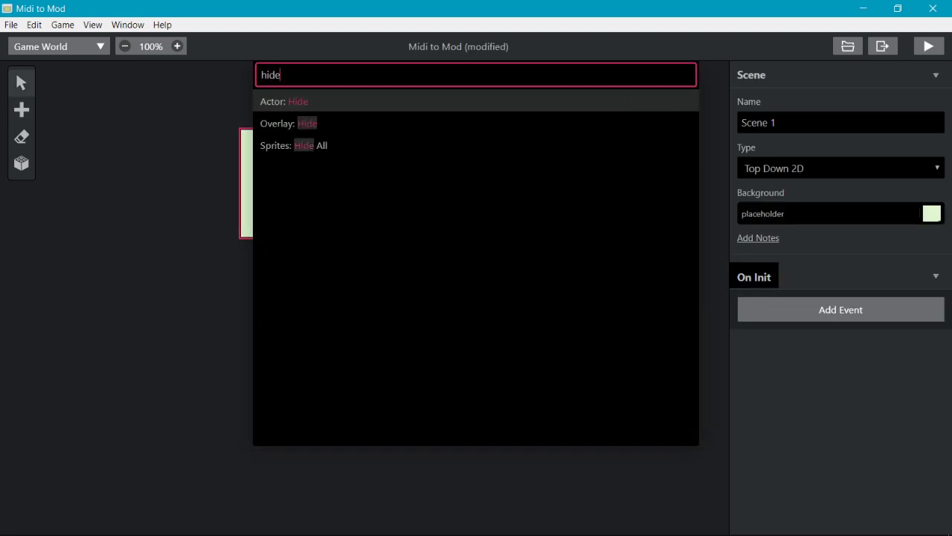
pyautogui.press('Return')
# Step: Add a Music: Play Track event with the template track to the scene's On Init script and save the project
pyautogui.click(841, 372)
pyautogui.write('music')
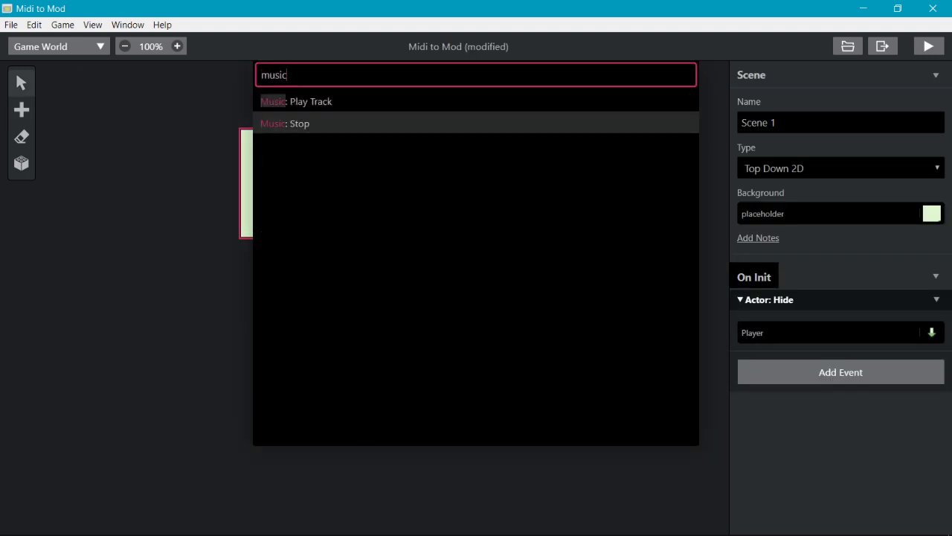
pyautogui.press('Return')
pyautogui.click(830, 395)
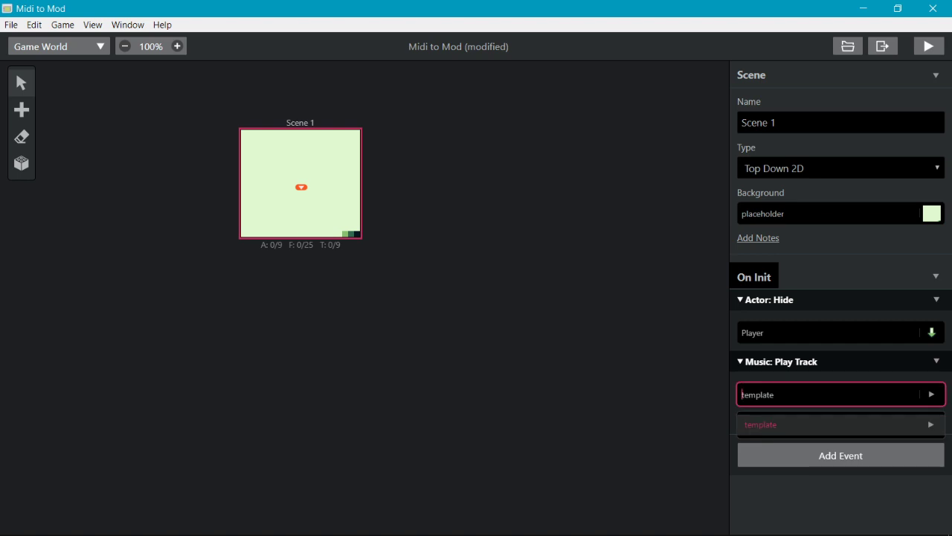
pyautogui.click(829, 423)
pyautogui.click(521, 298)
pyautogui.scroll(2, 339, 223)
pyautogui.hscroll(-1, 292, 174)
pyautogui.scroll(1, 292, 175)
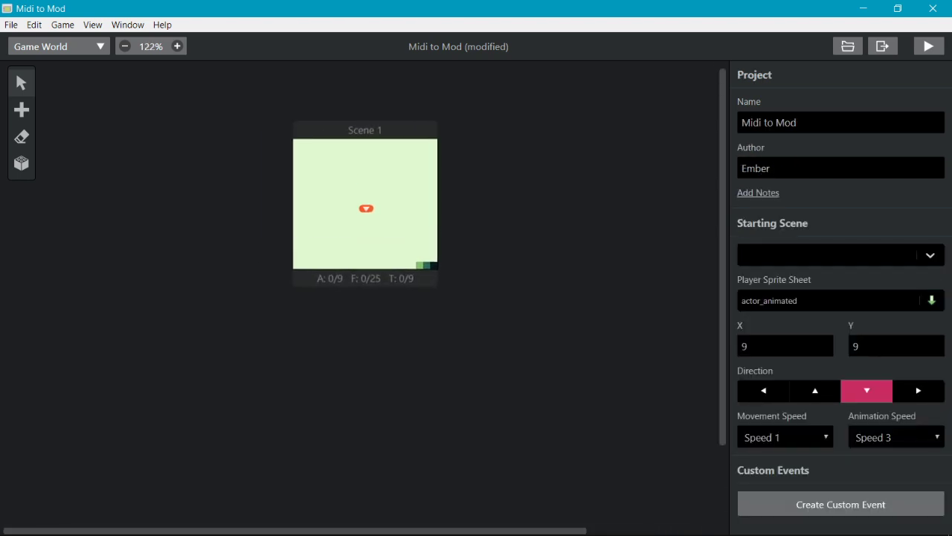
pyautogui.hotkey('ctrl', 's')
# Step: Switch to the project's folder, go to assets\music and open template.mod in OpenMPT
pyautogui.hotkey('alt', 'Tab')
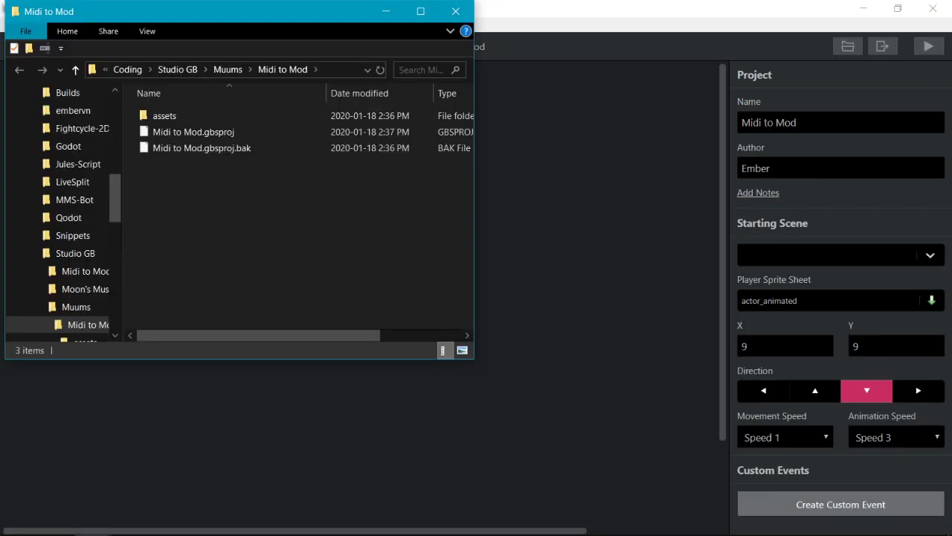
pyautogui.doubleClick(171, 115)
pyautogui.click(172, 131)
pyautogui.doubleClick(165, 131)
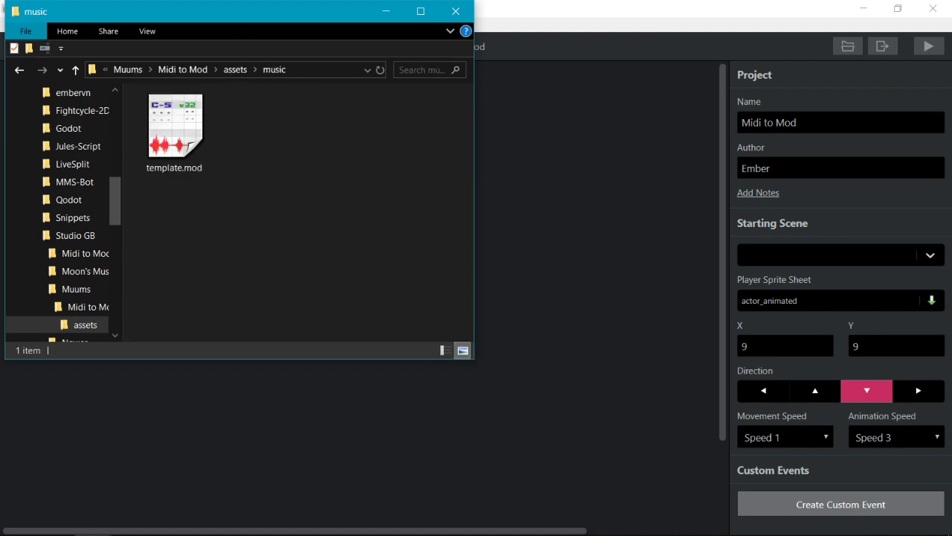
pyautogui.doubleClick(172, 117)
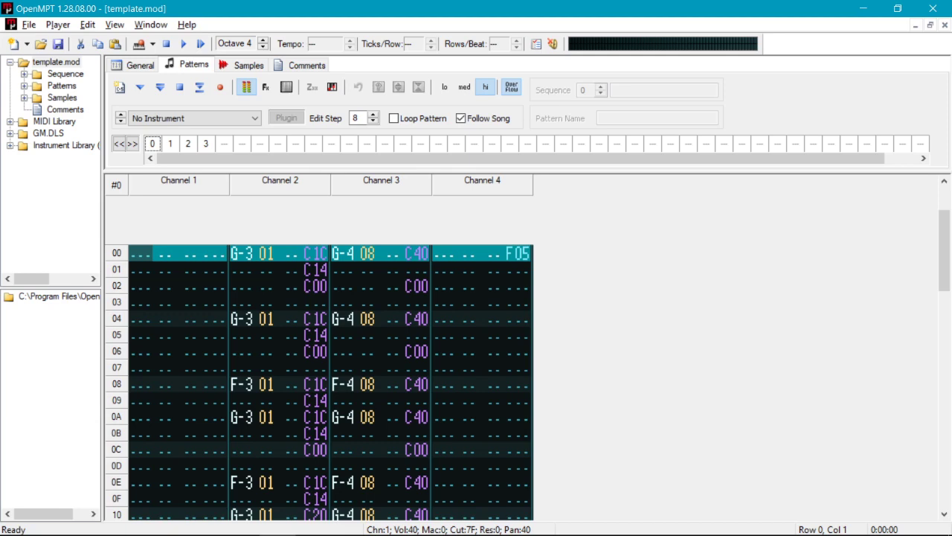
# Step: Enable pattern editing and clear all of Channel 1 in pattern 0 of template.mod
pyautogui.click(195, 118)
pyautogui.press('Escape')
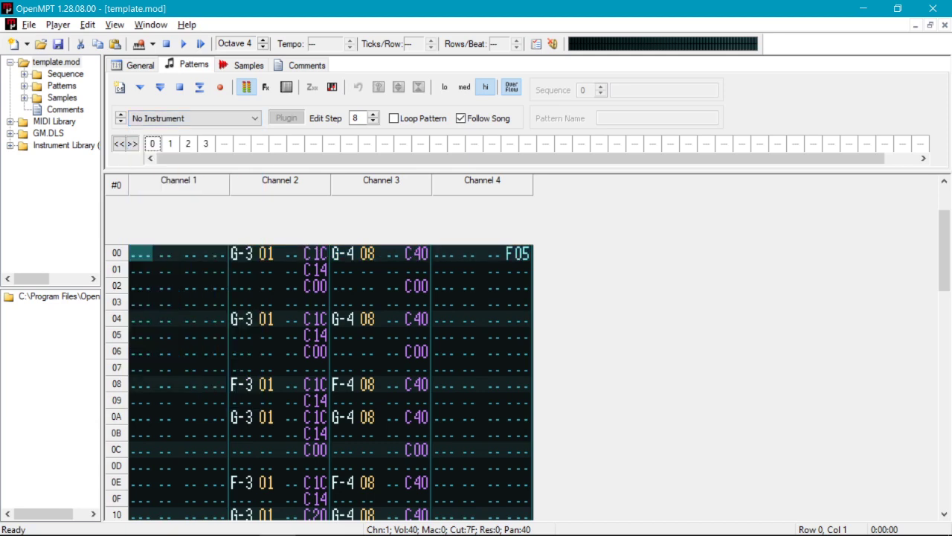
pyautogui.scroll(-12, 331, 357)
pyautogui.scroll(-4, 330, 357)
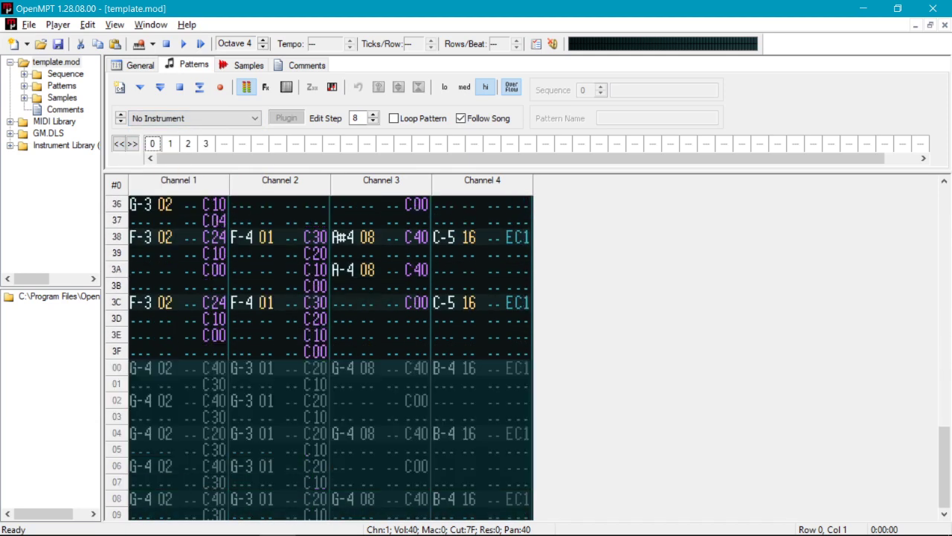
pyautogui.scroll(8, 330, 357)
pyautogui.scroll(6, 330, 357)
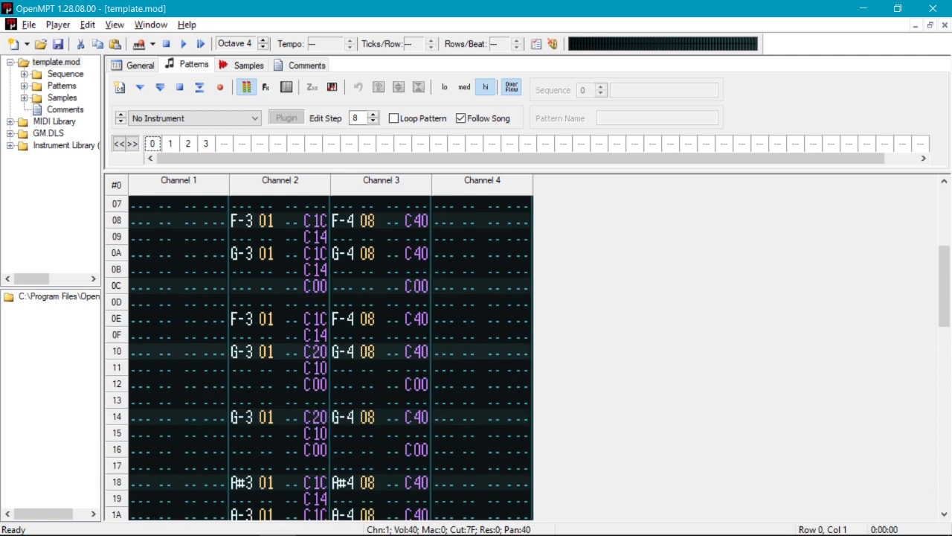
pyautogui.click(165, 302)
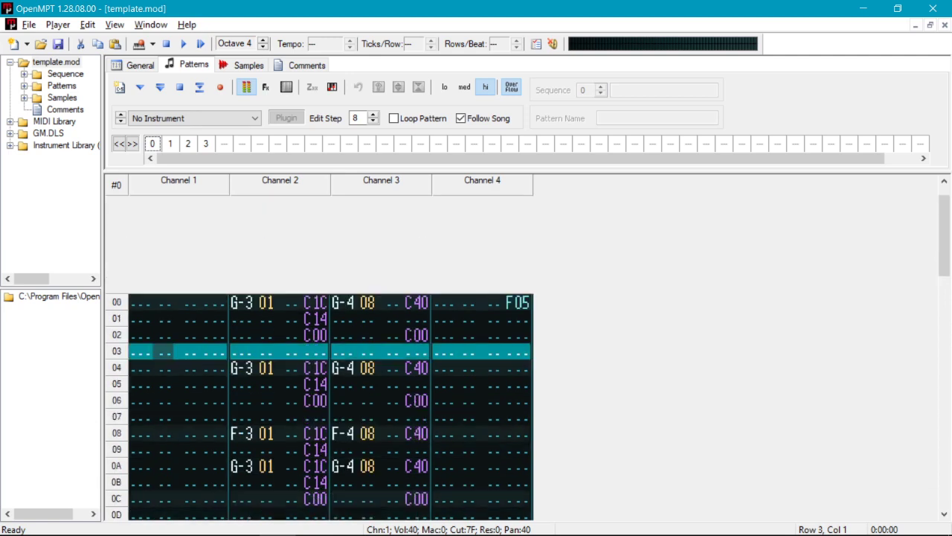
pyautogui.hotkey('ctrl', 'l')
pyautogui.hotkey('ctrl', 'v')
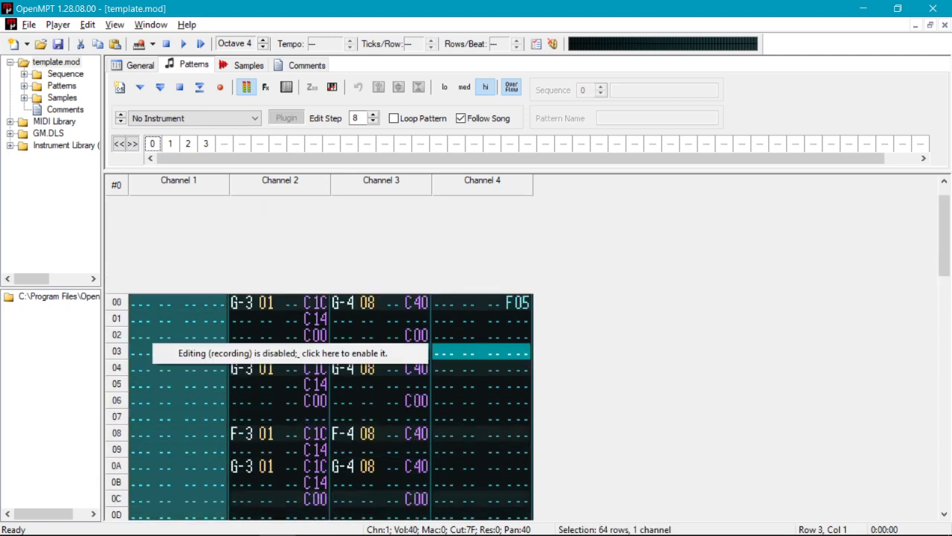
pyautogui.click(291, 352)
pyautogui.hotkey('ctrl', 'v')
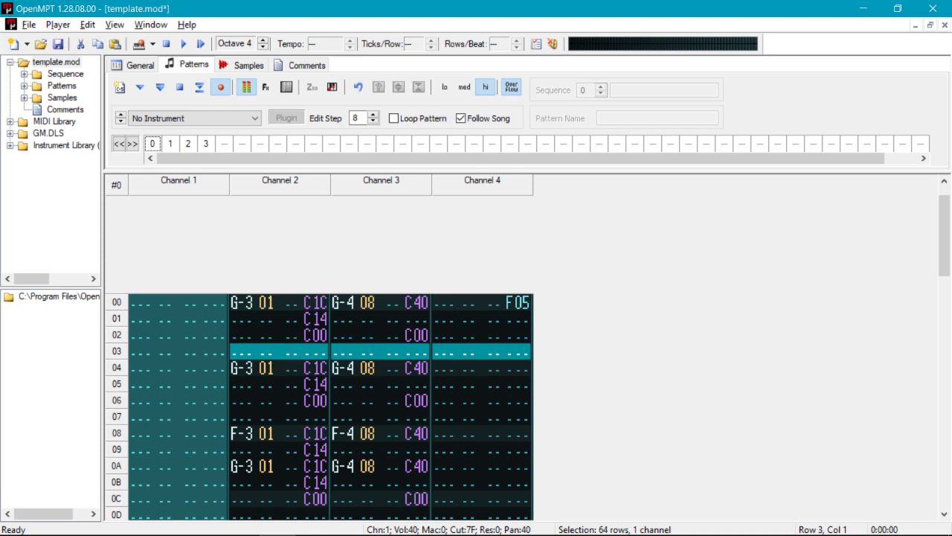
# Step: Clear all notes and effects from Channels 2, 3 and 4 of pattern 0
pyautogui.click(289, 401)
pyautogui.hotkey('ctrl', 'l')
pyautogui.press('Delete')
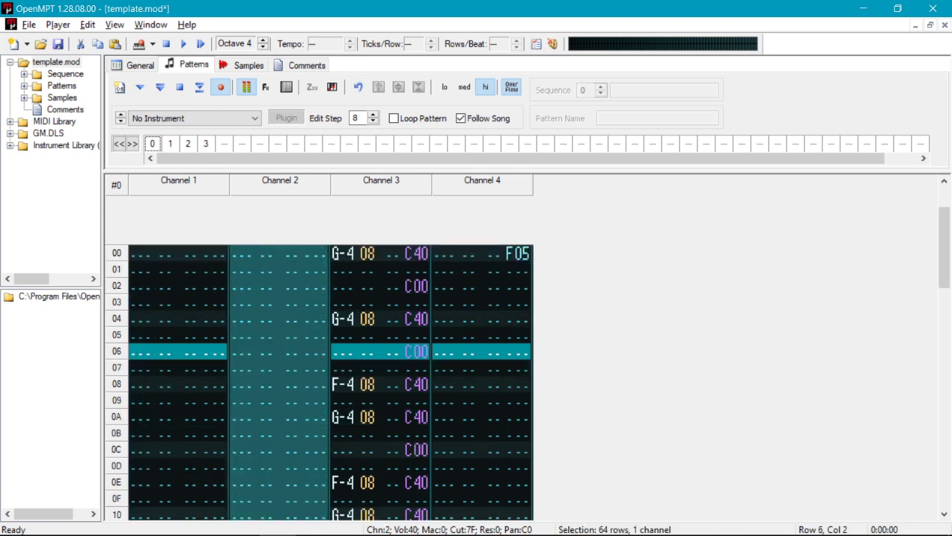
pyautogui.click(389, 433)
pyautogui.click(388, 433)
pyautogui.hotkey('ctrl', 'l')
pyautogui.press('Delete')
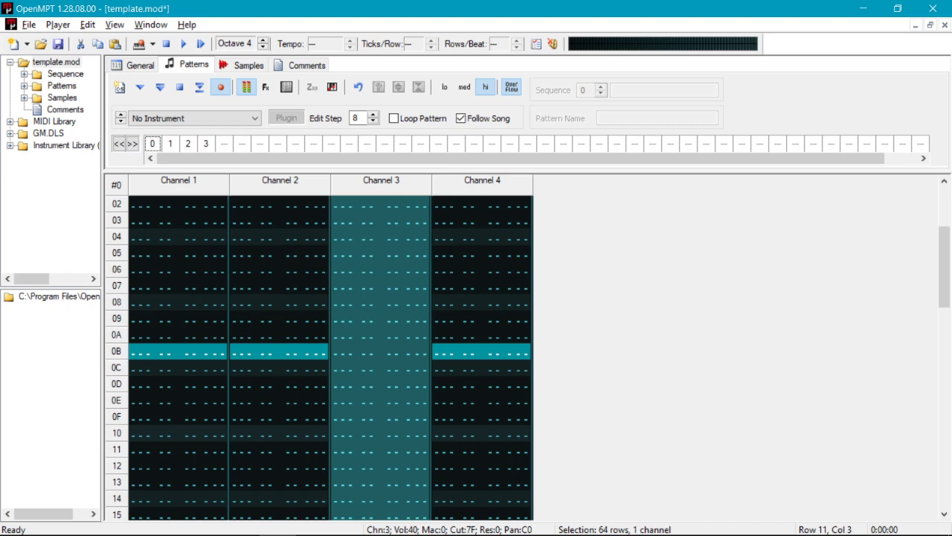
pyautogui.click(444, 481)
pyautogui.hotkey('ctrl', 'l')
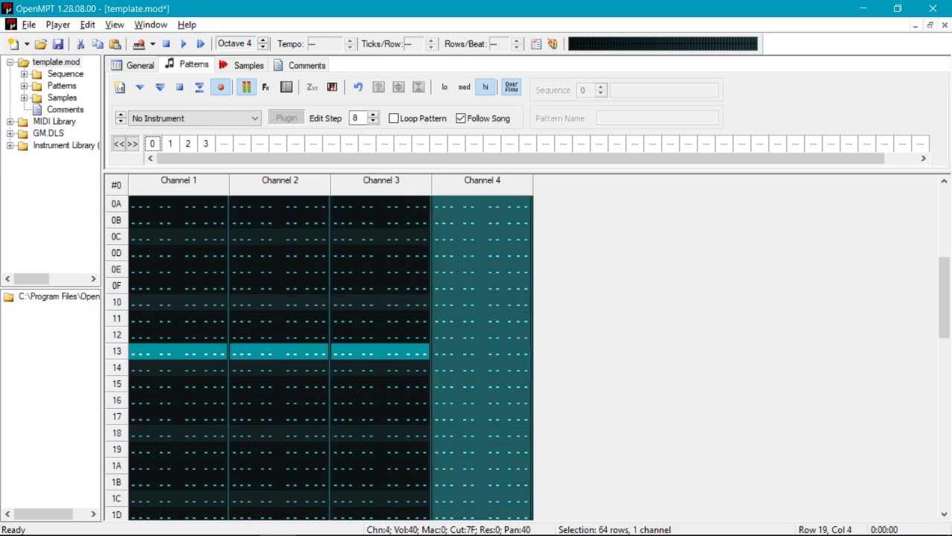
pyautogui.scroll(-5, 330, 358)
pyautogui.click(187, 350)
pyautogui.scroll(-6, 187, 350)
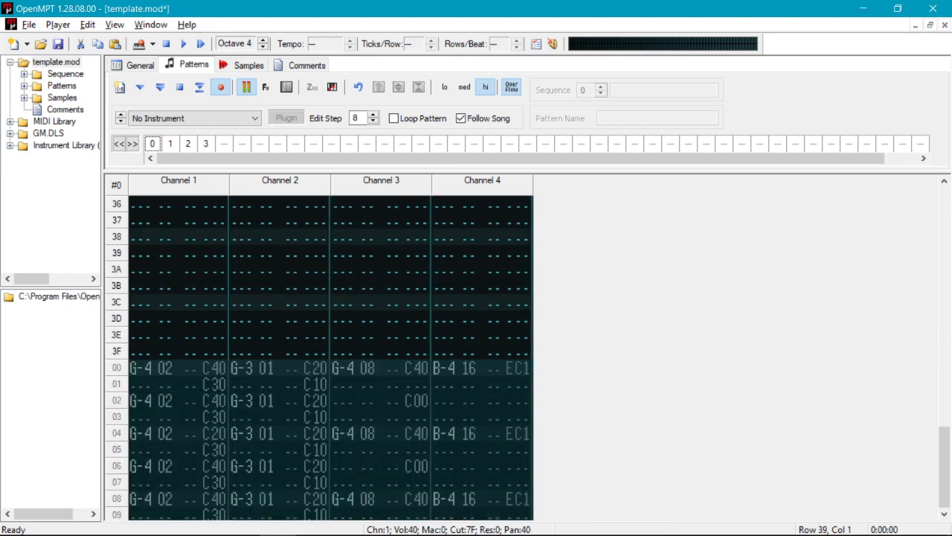
# Step: Remove patterns 1, 2 and 3 from the module, keeping only pattern 0
pyautogui.click(24, 86)
pyautogui.click(64, 110)
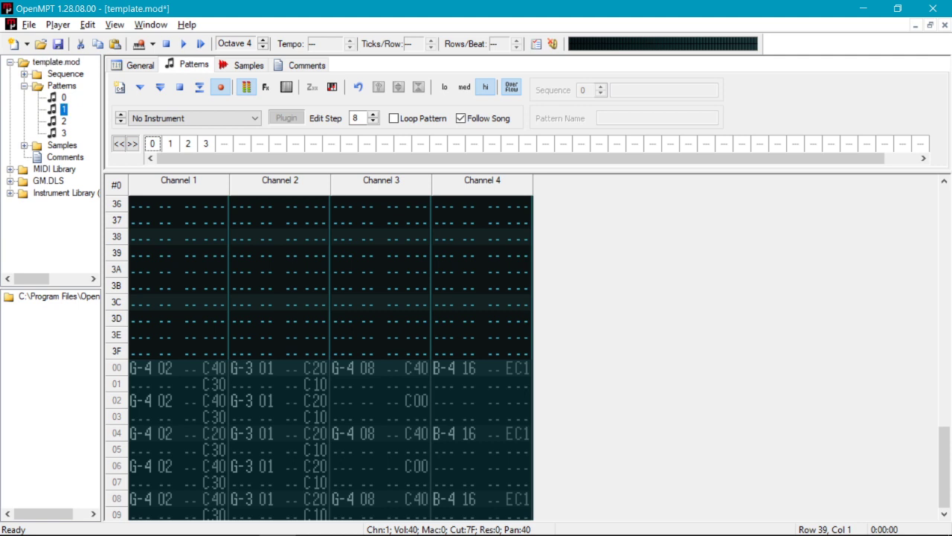
pyautogui.press('Delete')
pyautogui.press('Return')
pyautogui.press('Down')
pyautogui.press('Delete')
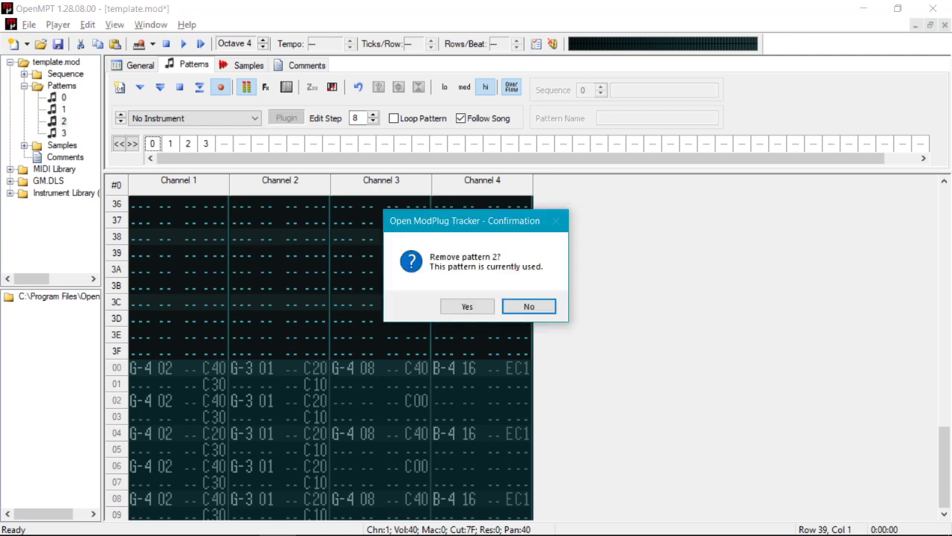
pyautogui.press('Tab')
pyautogui.press('Return')
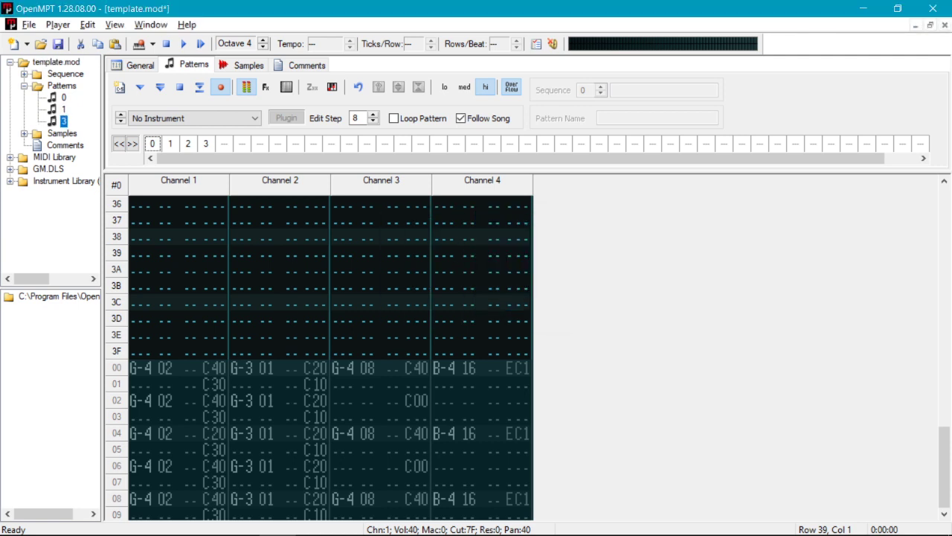
pyautogui.press('Delete')
pyautogui.press('Tab')
pyautogui.press('Return')
pyautogui.press('Delete')
pyautogui.press('Tab')
pyautogui.press('Return')
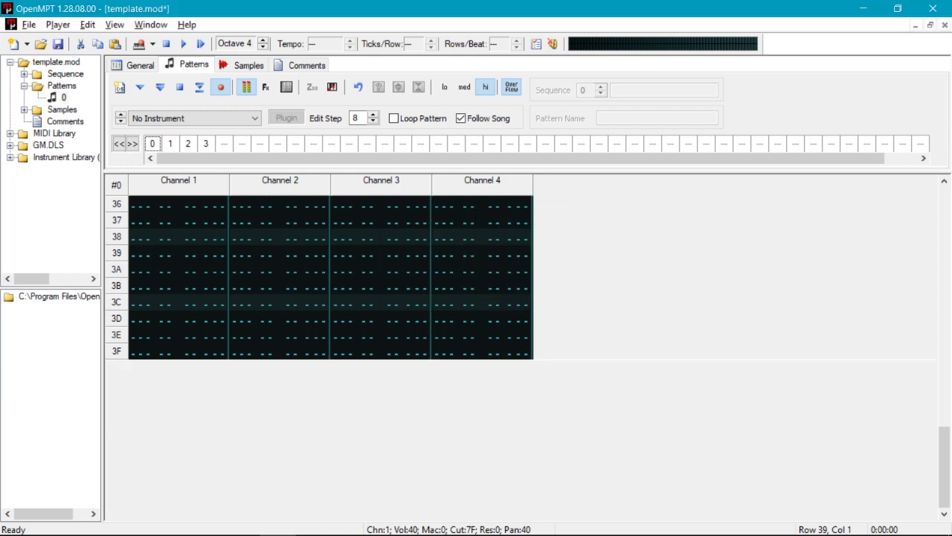
# Step: Delete entries 1, 2 and 3 from the order list, save template.mod, and place the cursor at row 00 of Channel 1
pyautogui.click(205, 143)
pyautogui.press('Delete')
pyautogui.press('Delete')
pyautogui.press('Delete')
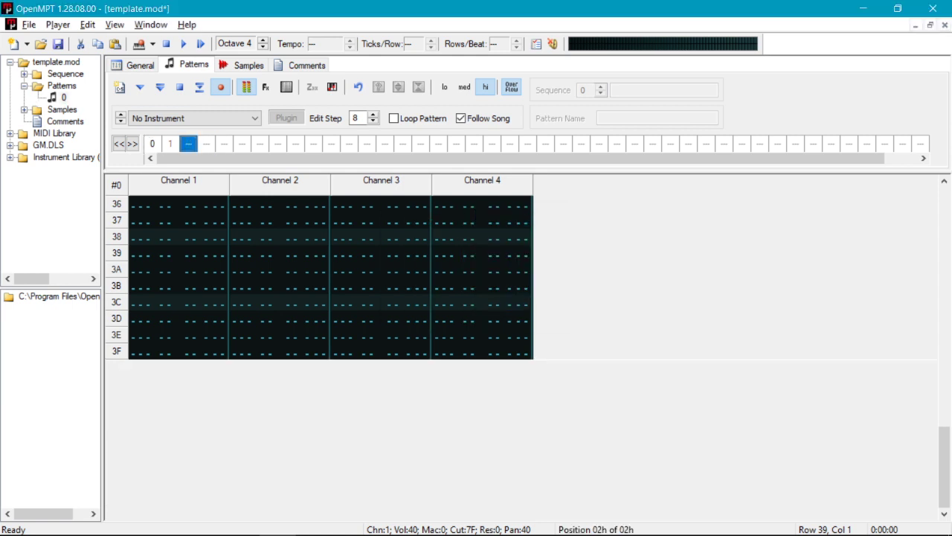
pyautogui.scroll(16, 331, 350)
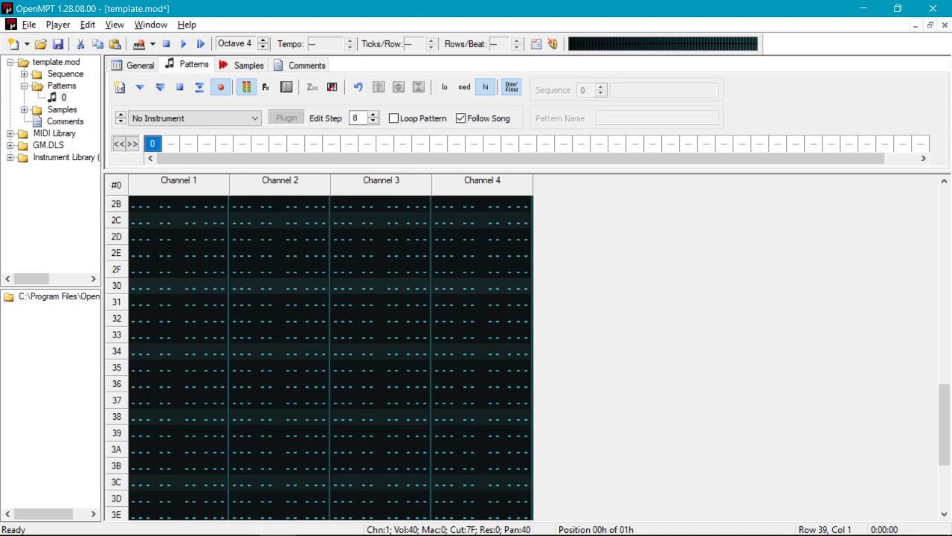
pyautogui.scroll(3, 330, 357)
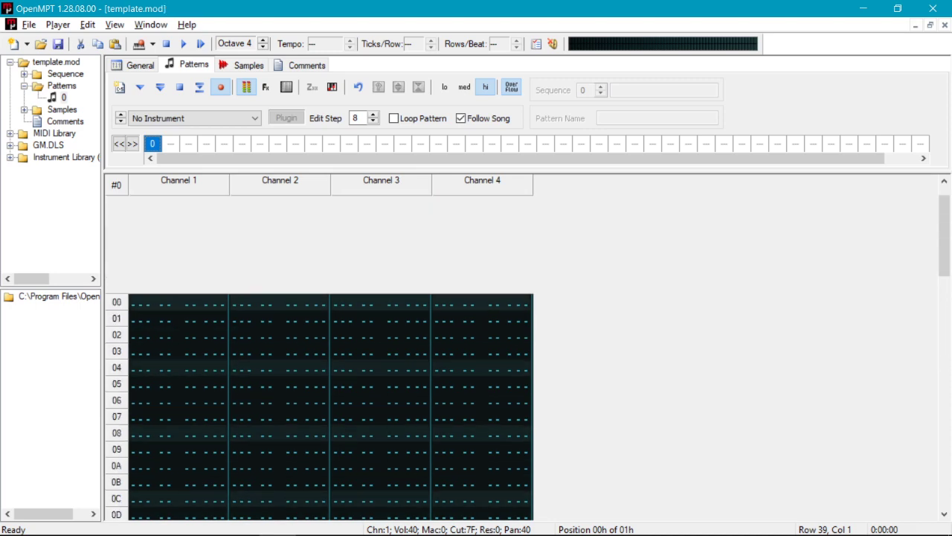
pyautogui.click(163, 303)
pyautogui.click(141, 351)
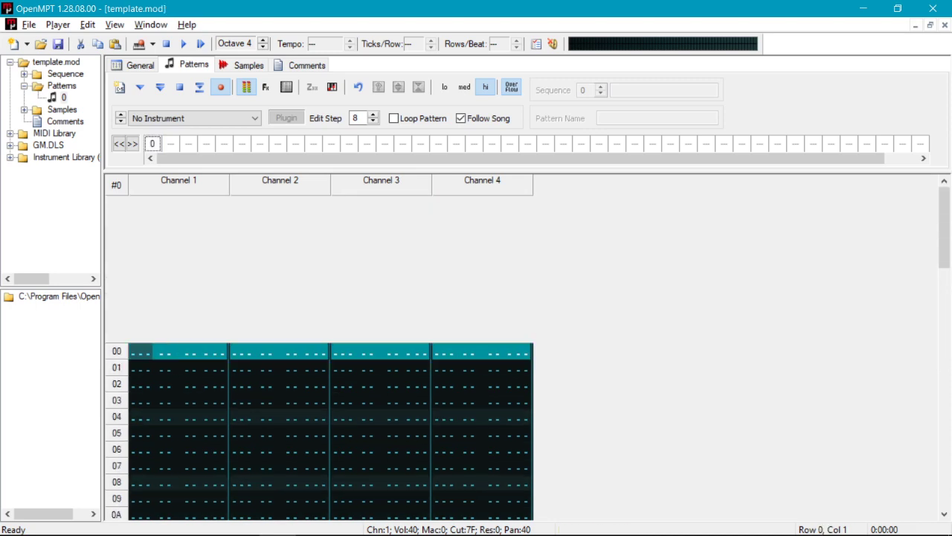
# Step: Open mysong.mid from the Tutorial folder and look over the notes in its pattern 0
pyautogui.moveTo(126, 521)
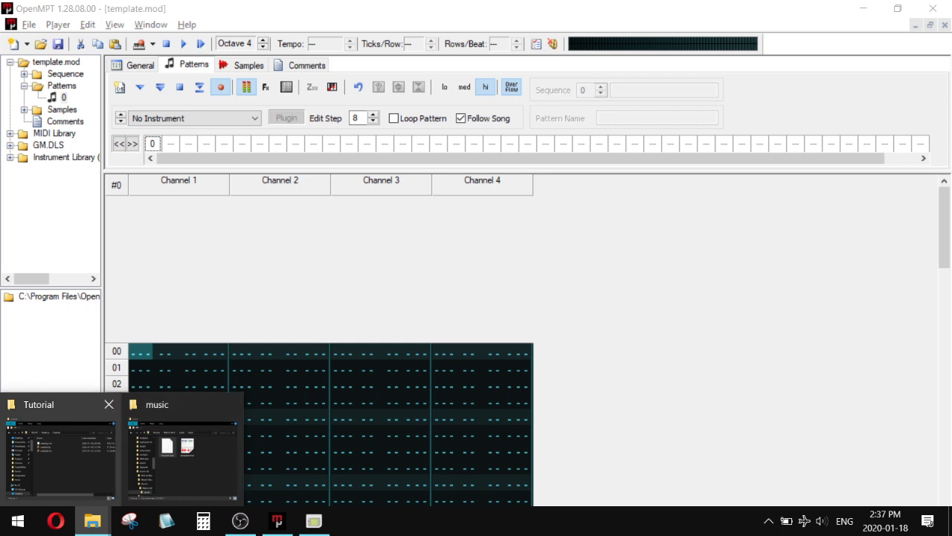
pyautogui.click(64, 447)
pyautogui.click(644, 280)
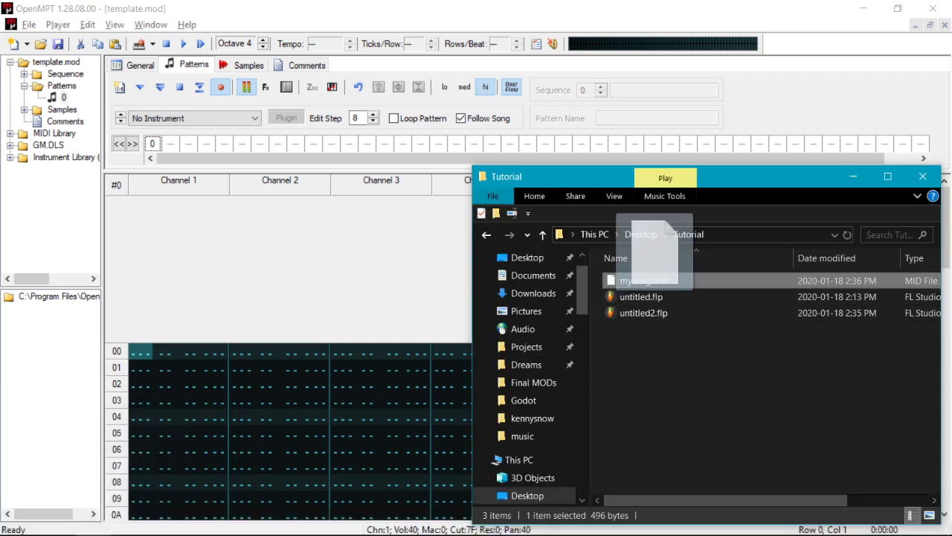
pyautogui.moveTo(655, 282); pyautogui.dragTo(297, 223)
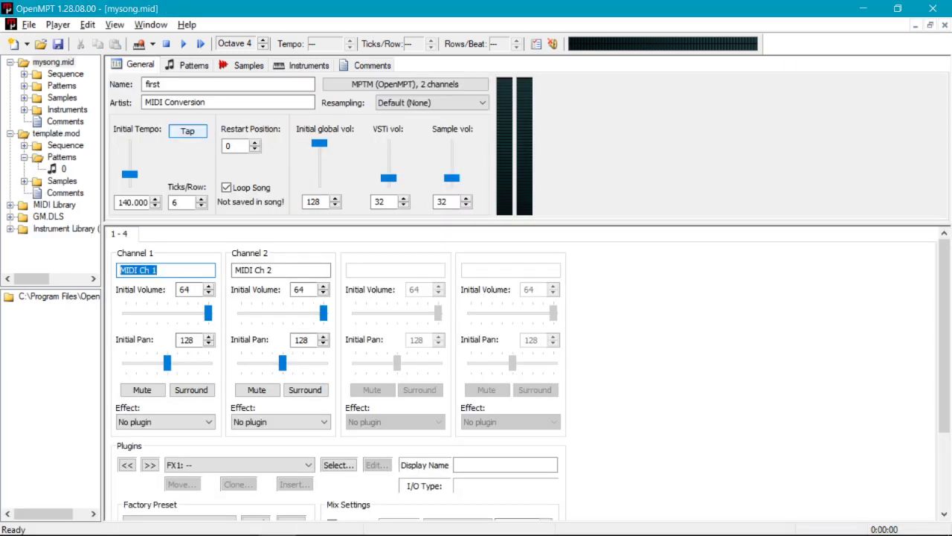
pyautogui.hotkey('alt', 'p')
pyautogui.scroll(-20, 223, 350)
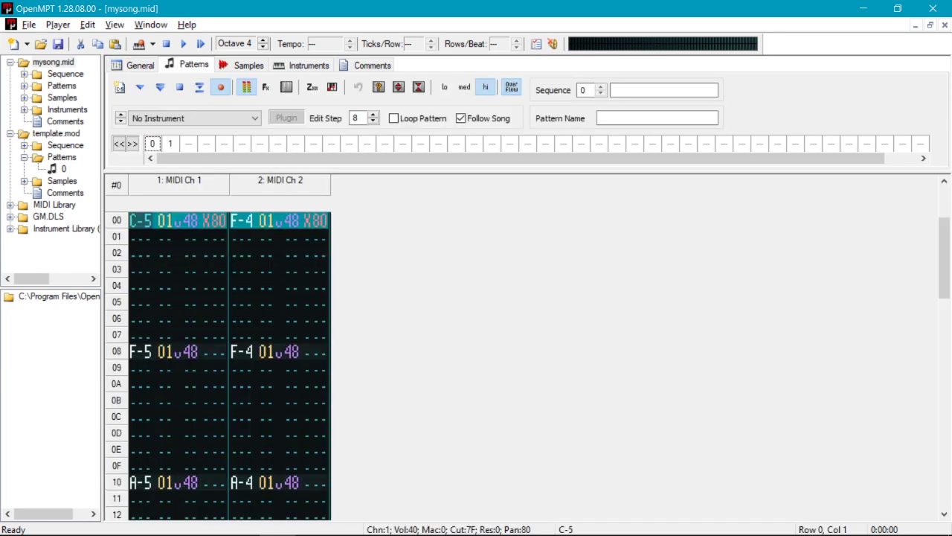
pyautogui.scroll(20, 223, 350)
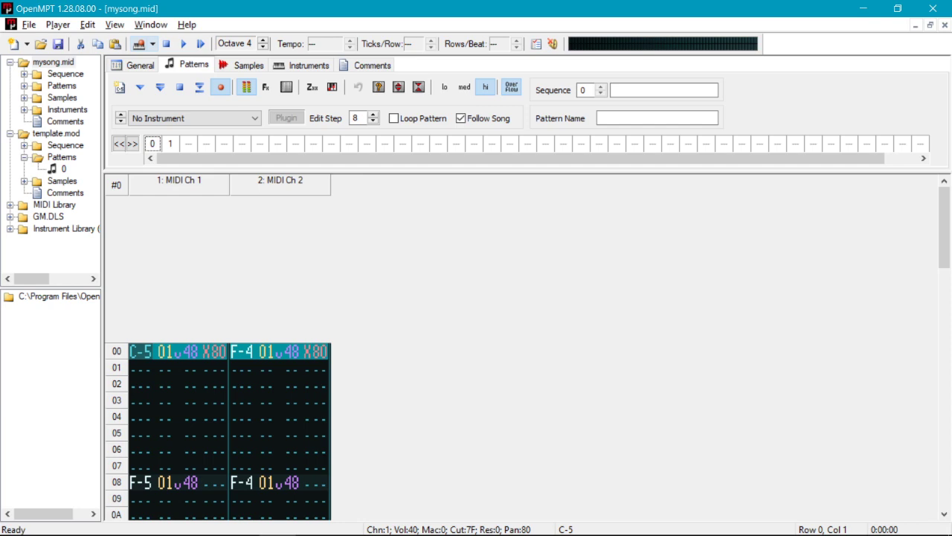
# Step: Close mysong.mid and return to template.mod
pyautogui.click(150, 24)
pyautogui.click(150, 25)
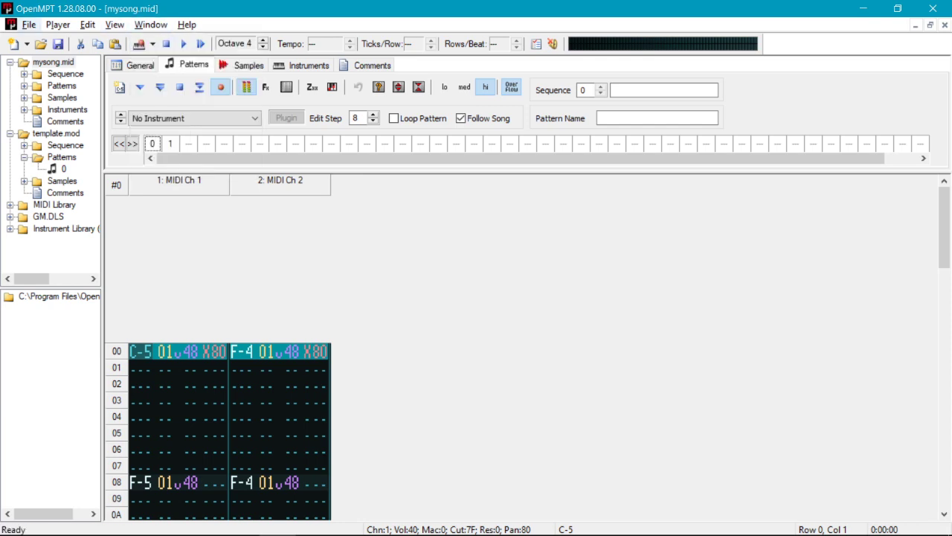
pyautogui.click(28, 25)
pyautogui.click(45, 107)
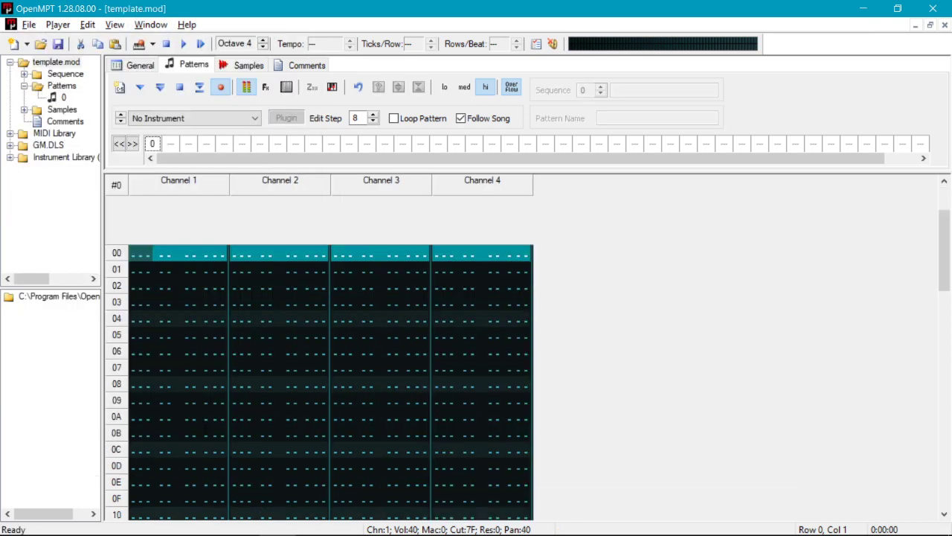
# Step: Open the program setup at its MIDI settings
pyautogui.hotkey('alt', 'f')
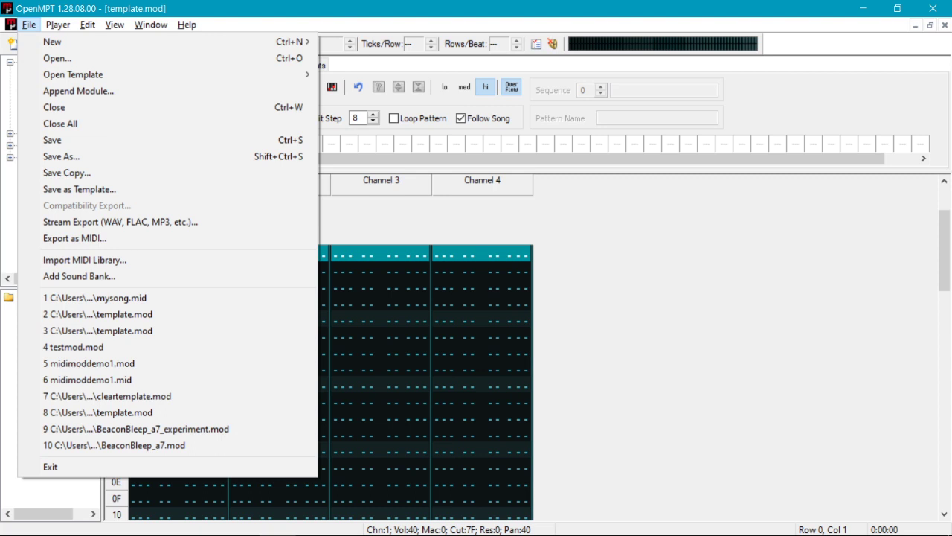
pyautogui.press('Right')
pyautogui.press('Right')
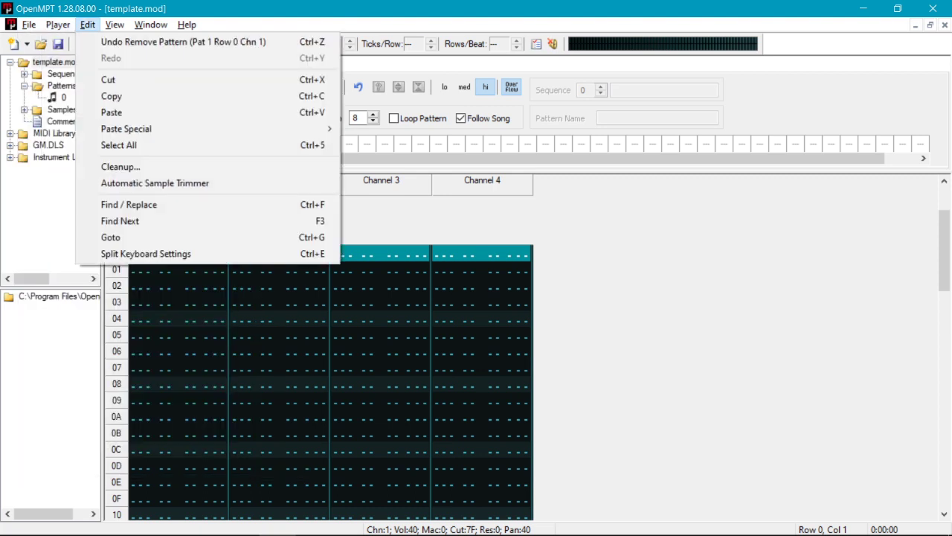
pyautogui.moveTo(114, 25)
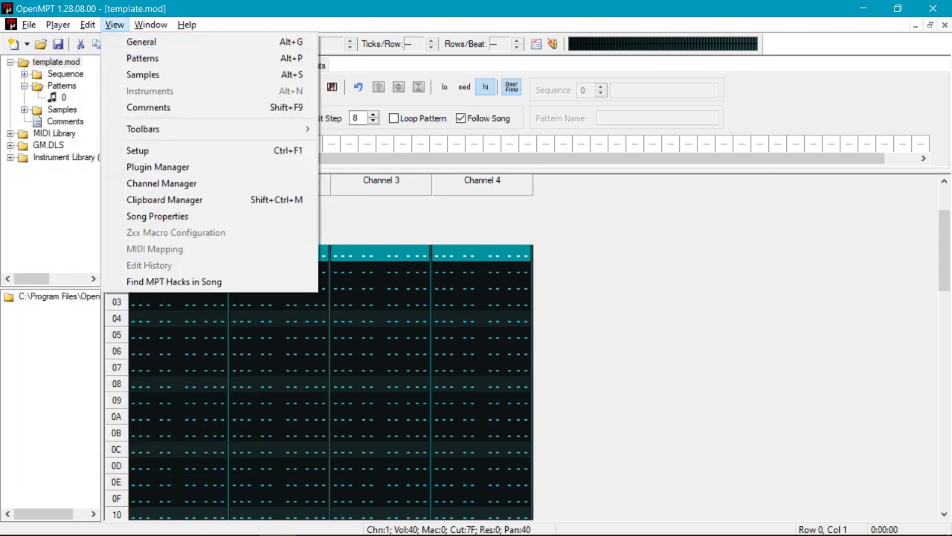
pyautogui.press('Down')
pyautogui.press('Down')
pyautogui.press('Down')
pyautogui.press('Down')
pyautogui.press('Down')
pyautogui.press('Down')
pyautogui.press('Down')
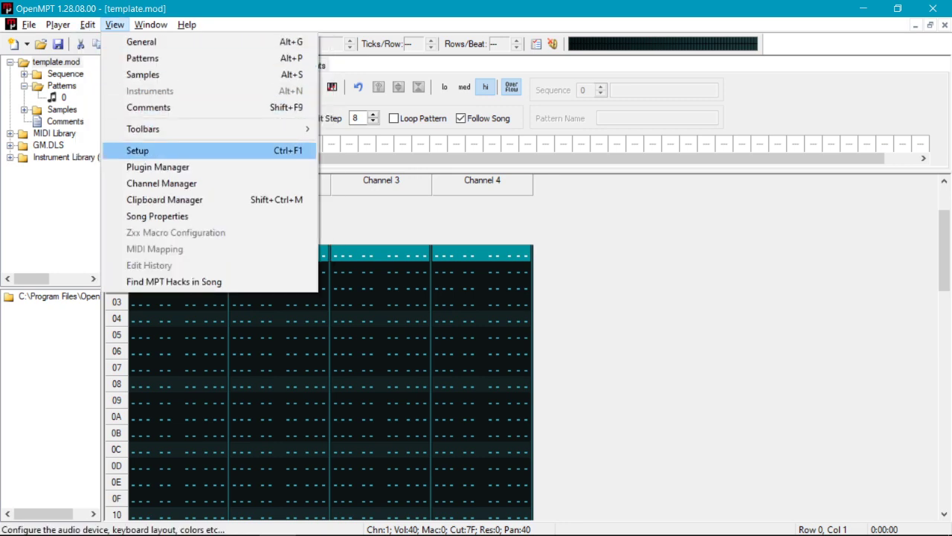
pyautogui.press('Return')
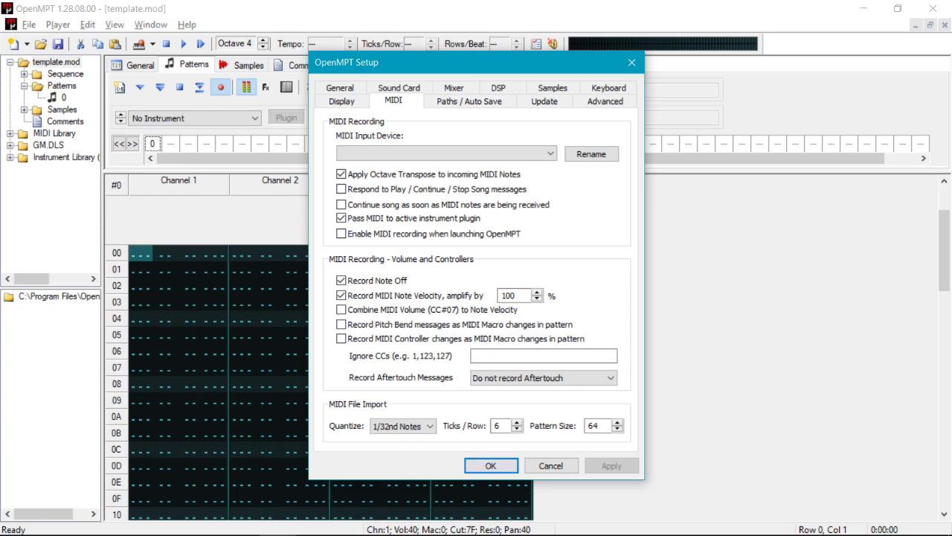
# Step: Set the MIDI file import pattern size to 128 and apply it
pyautogui.doubleClick(596, 426)
pyautogui.write('128')
pyautogui.click(610, 465)
# Step: Set the MIDI file import pattern size to 64, apply it and close the setup
pyautogui.click(503, 425)
pyautogui.press('Tab')
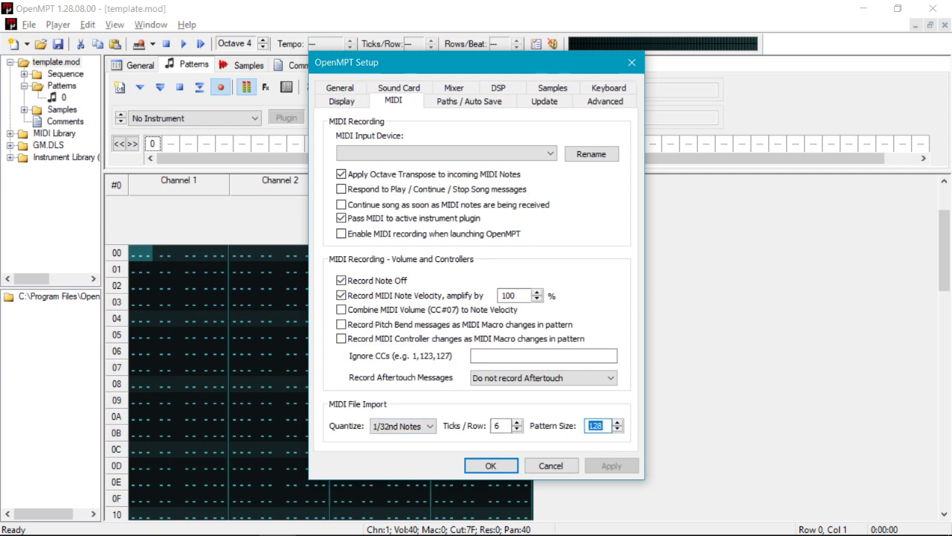
pyautogui.write('64')
pyautogui.hotkey('alt', 'a')
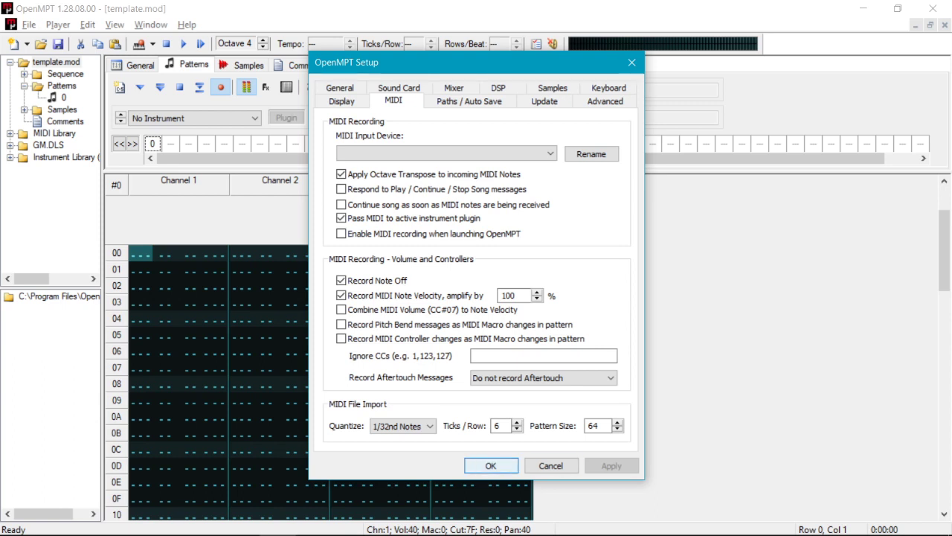
pyautogui.click(491, 465)
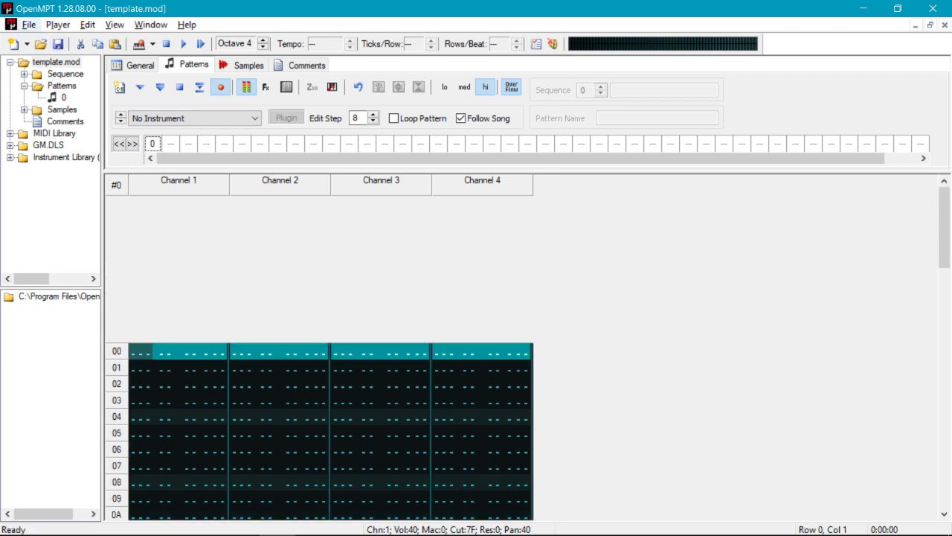
# Step: Append mysong.mid from the Desktop's Tutorial folder to template.mod and dismiss the notice
pyautogui.click(28, 25)
pyautogui.click(59, 89)
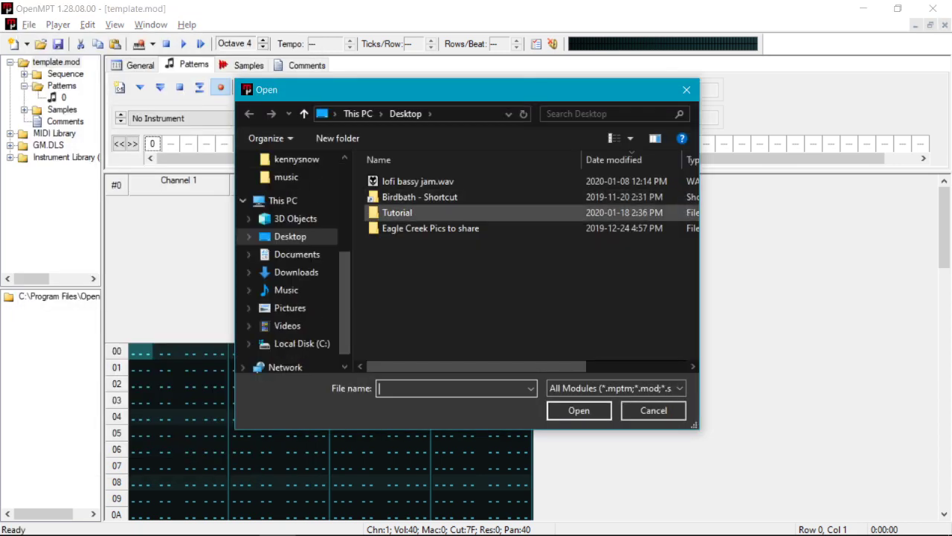
pyautogui.click(289, 237)
pyautogui.moveTo(345, 298); pyautogui.dragTo(345, 304)
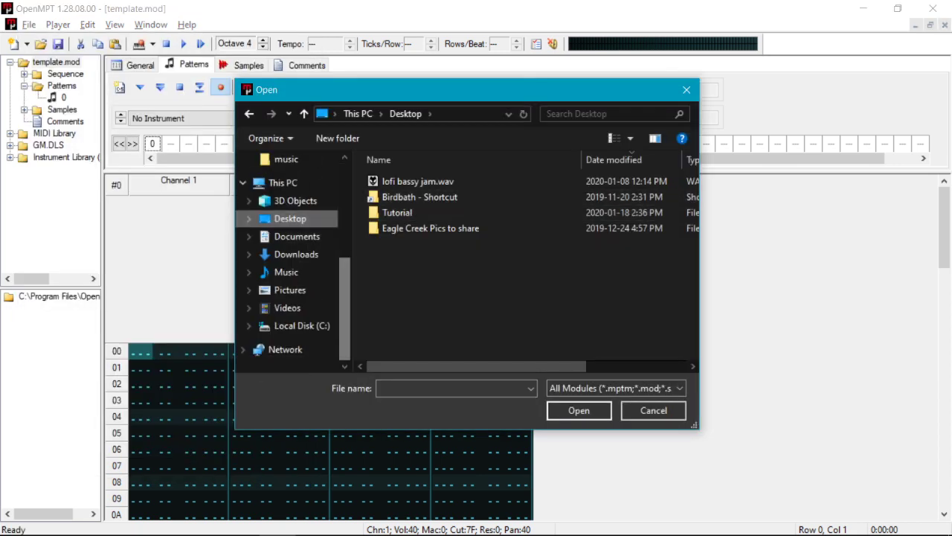
pyautogui.scroll(1, 294, 253)
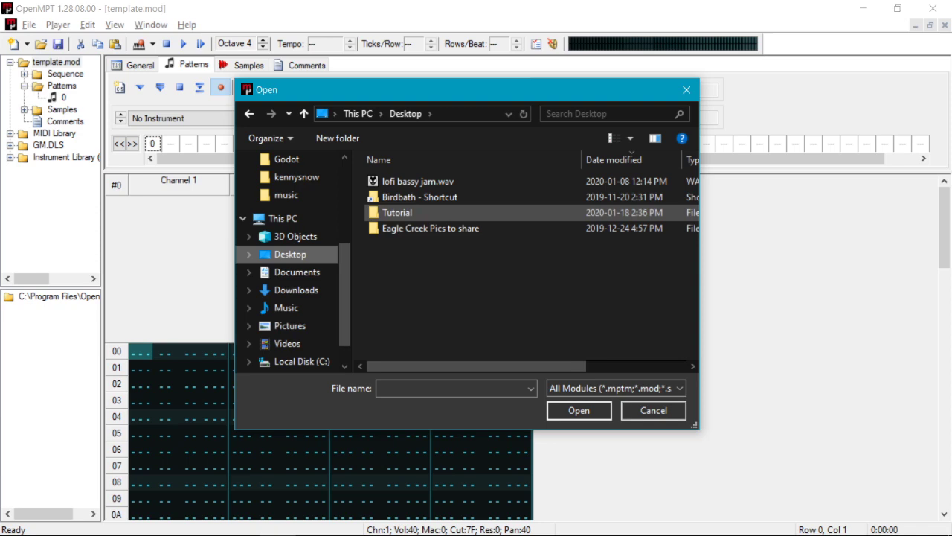
pyautogui.doubleClick(397, 212)
pyautogui.doubleClick(404, 181)
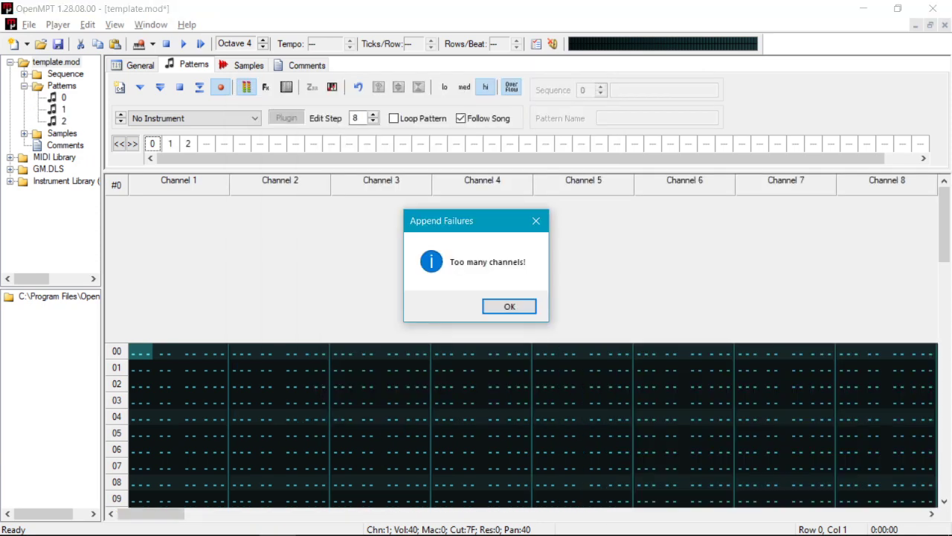
pyautogui.press('Return')
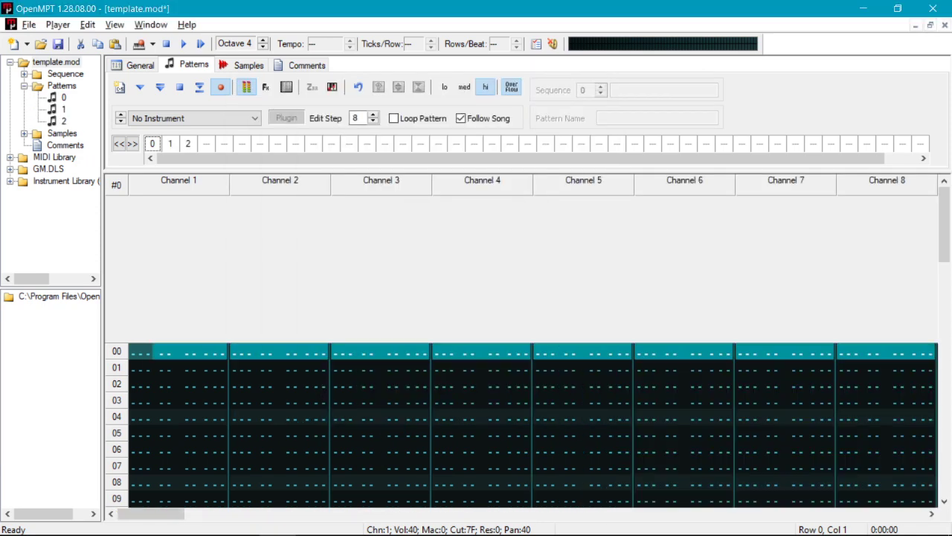
# Step: Check that pattern 0 is empty across its channels and remove it from the module
pyautogui.scroll(-20, 533, 351)
pyautogui.scroll(8, 533, 350)
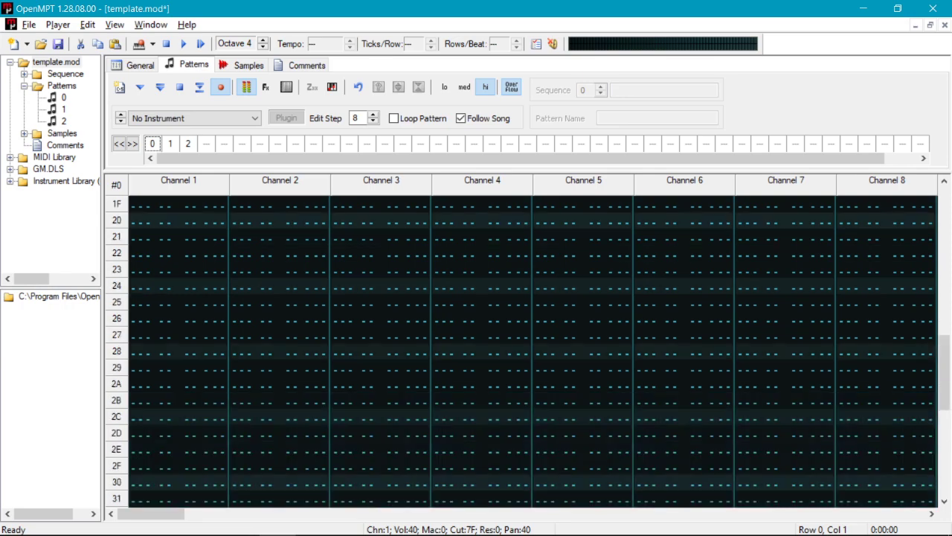
pyautogui.scroll(13, 533, 350)
pyautogui.scroll(-12, 533, 351)
pyautogui.hscroll(15, 533, 350)
pyautogui.hscroll(-15, 533, 350)
pyautogui.scroll(10, 533, 350)
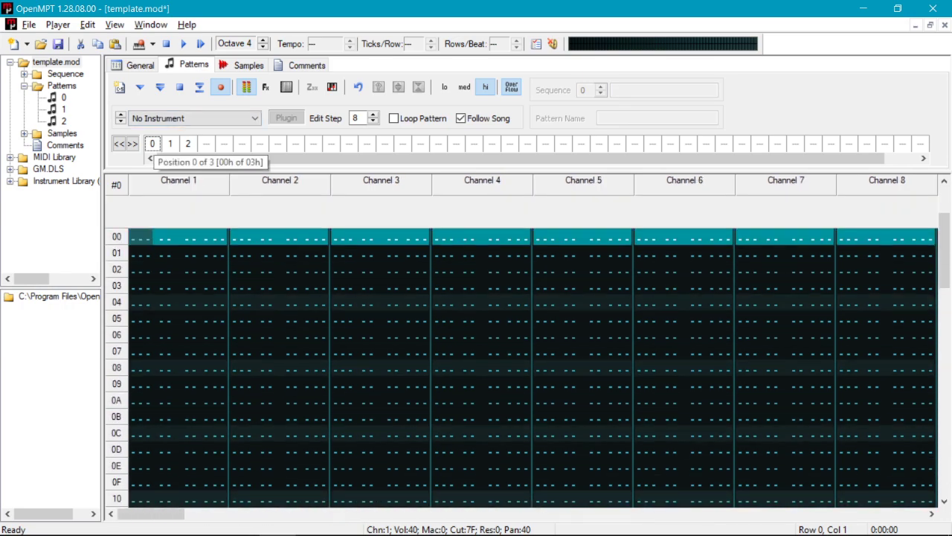
pyautogui.click(64, 97)
pyautogui.press('Delete')
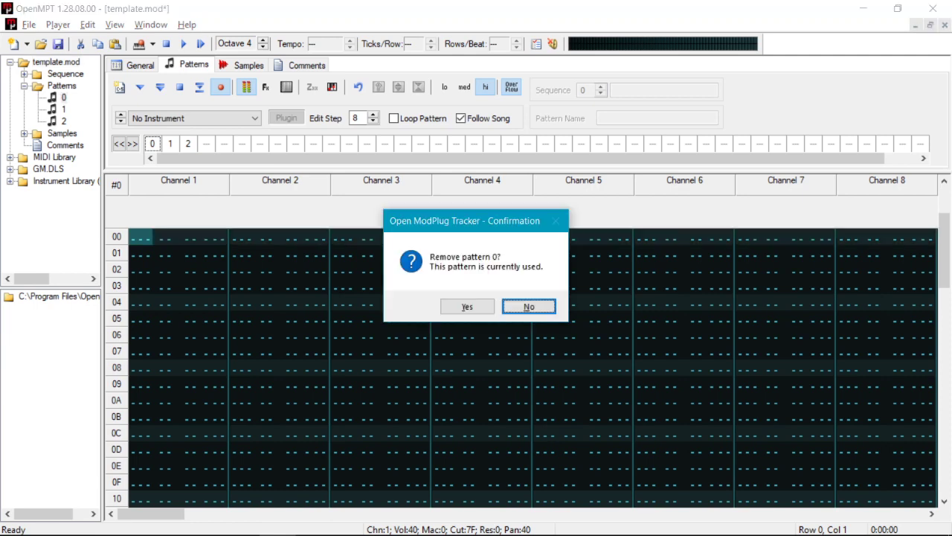
pyautogui.press('Return')
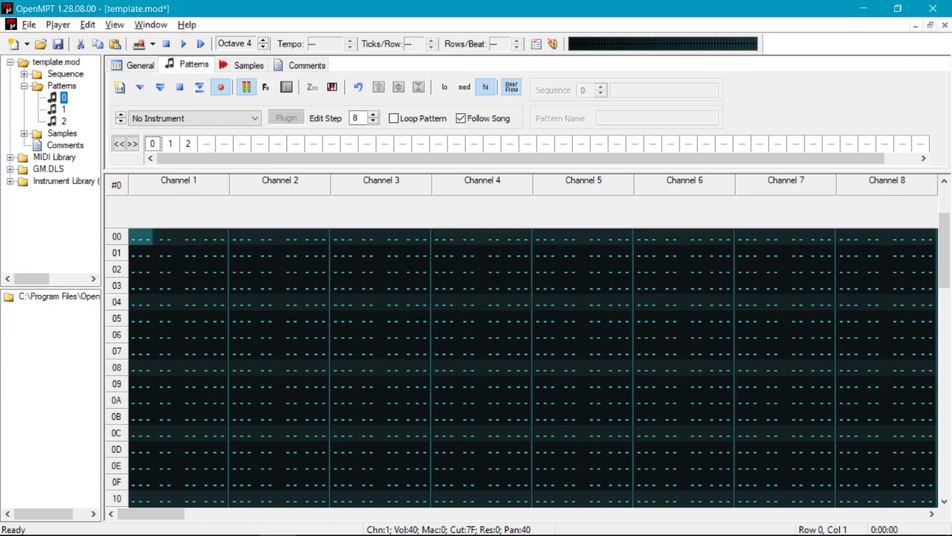
pyautogui.press('Delete')
pyautogui.press('Return')
# Step: Play the imported song in pattern 1 and stop playback
pyautogui.click(63, 97)
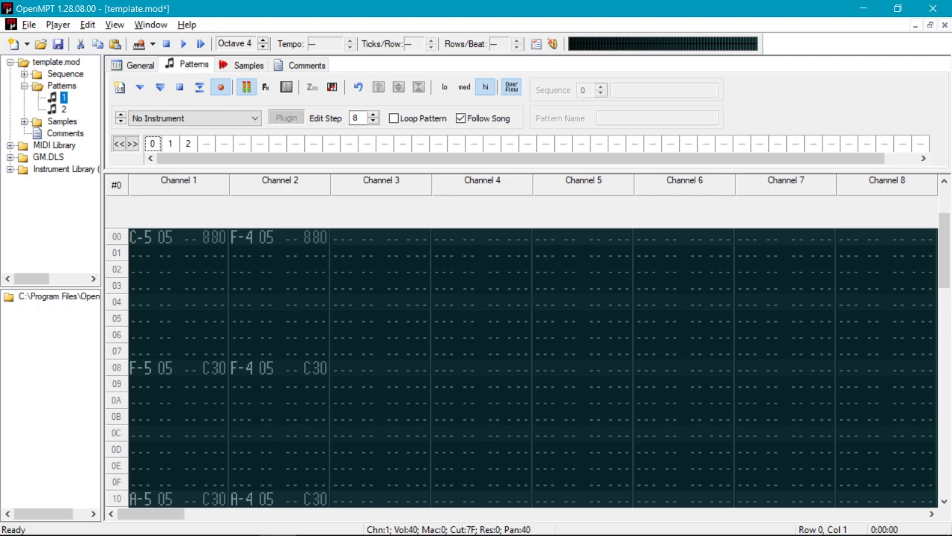
pyautogui.press('F5')
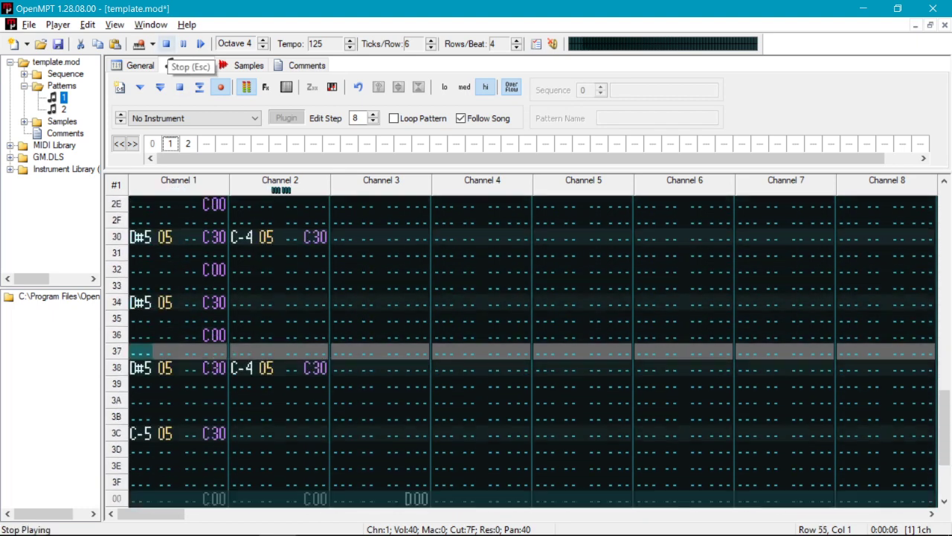
pyautogui.click(167, 45)
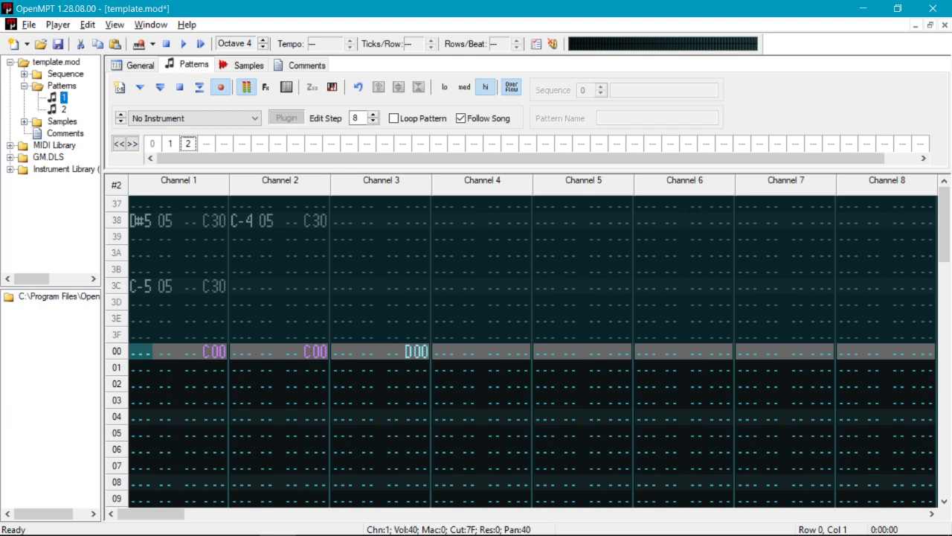
# Step: Remove pattern 2 from the module and delete the entries for patterns 0 and 2 from the order list
pyautogui.press('Delete')
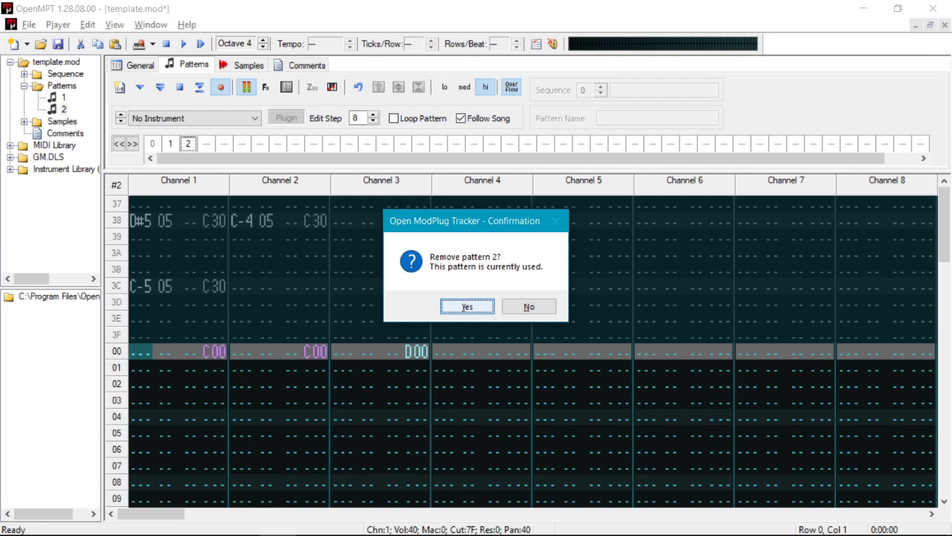
pyautogui.press('Return')
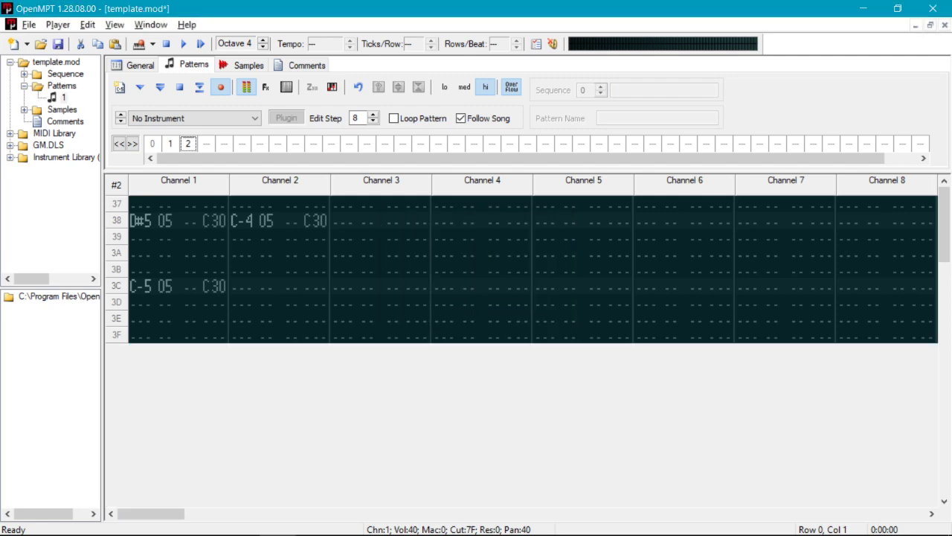
pyautogui.click(64, 98)
pyautogui.click(171, 144)
pyautogui.click(152, 143)
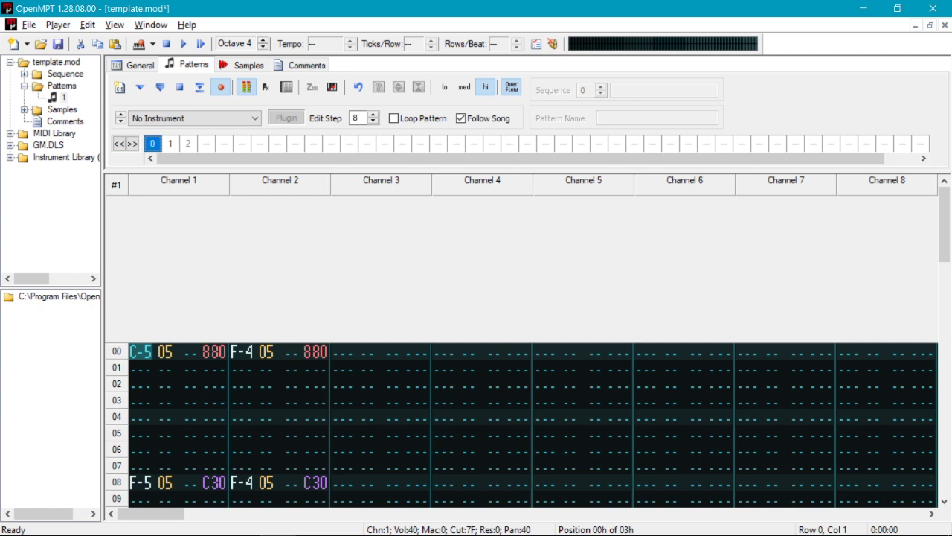
pyautogui.press('Delete')
pyautogui.press('Delete')
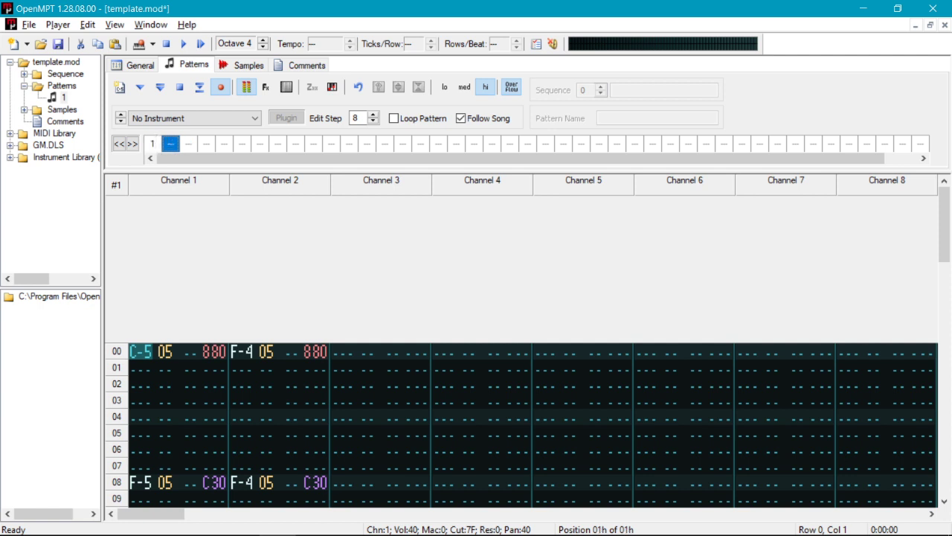
# Step: Add pattern 1 as the second entry in the order list
pyautogui.click(152, 144)
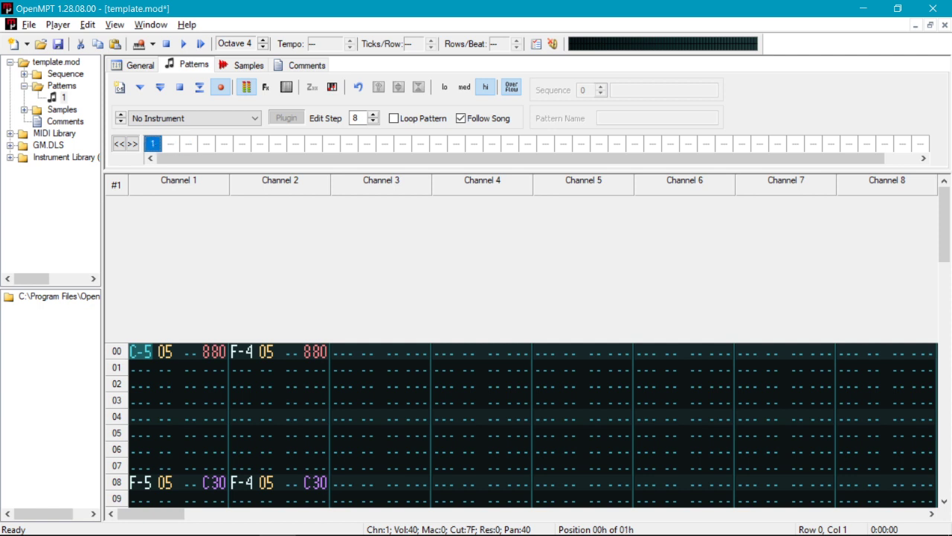
pyautogui.press('Right')
pyautogui.write('1')
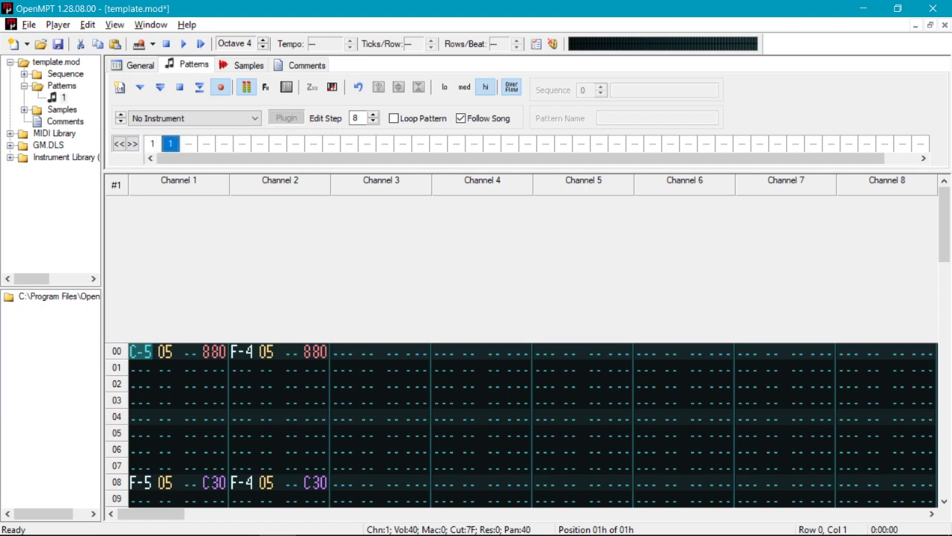
# Step: Try out further order list entries after the second one, repeating pattern 1 and adding other pattern numbers such as 3
pyautogui.press('Right')
pyautogui.write('1')
pyautogui.press('Right')
pyautogui.write('1')
pyautogui.press('Right')
pyautogui.write('2')
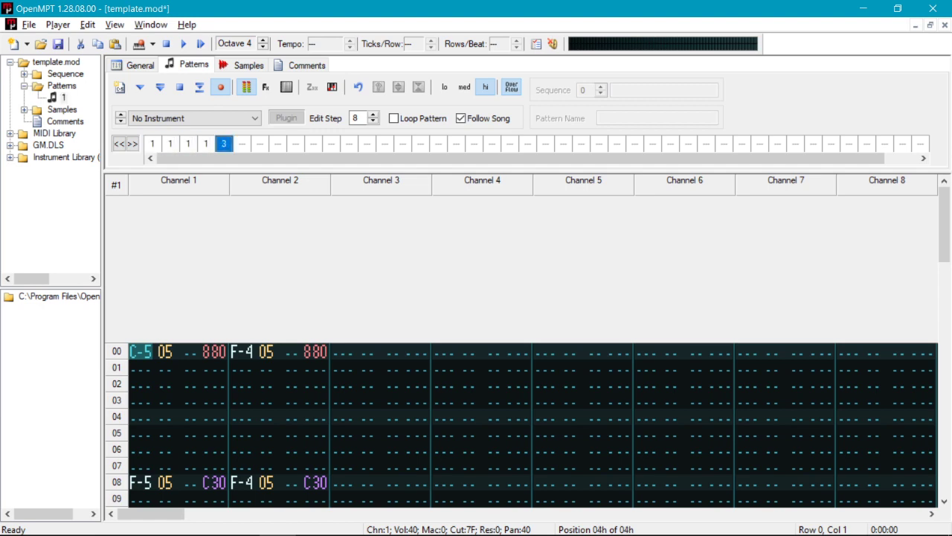
pyautogui.press('Right')
pyautogui.write('1 4 2')
pyautogui.press('Left')
pyautogui.write('40')
pyautogui.press('Right')
# Step: Delete the extra order list entries, keeping only the first two entries of pattern 1
pyautogui.press('Delete')
pyautogui.press('Delete')
pyautogui.press('Delete')
pyautogui.press('Delete')
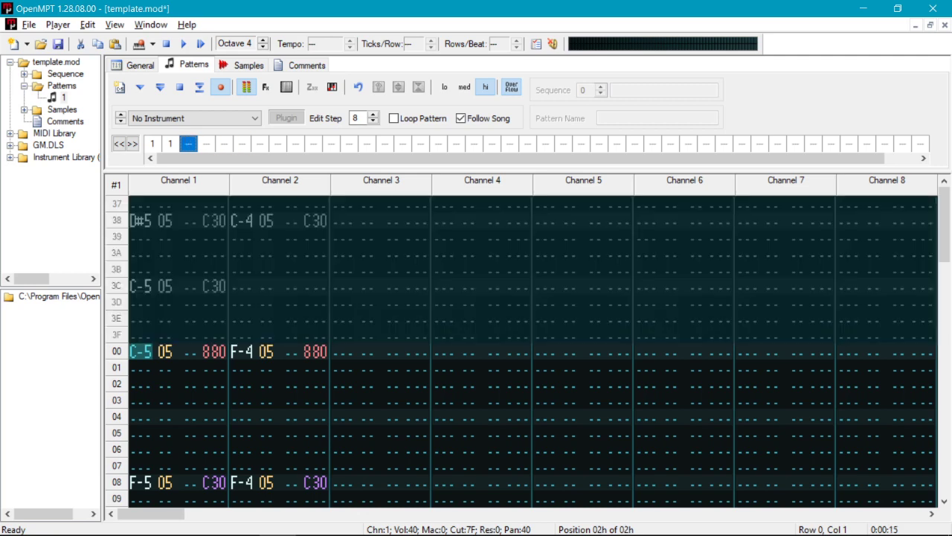
# Step: Delete the remaining extra order list entry so only one entry of pattern 1 is left, and save the module
pyautogui.press('Delete')
pyautogui.press('Delete')
pyautogui.scroll(-2, 532, 351)
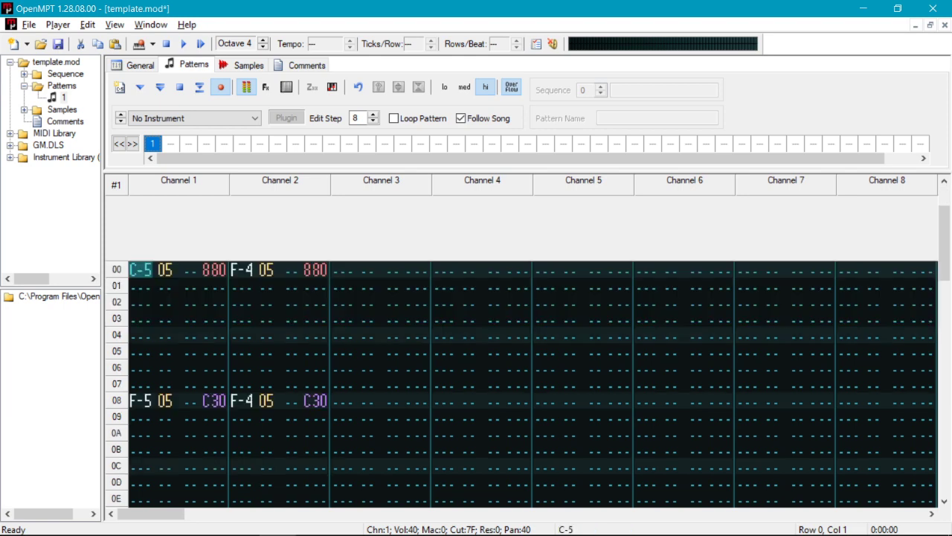
pyautogui.moveTo(242, 270); pyautogui.dragTo(205, 319)
pyautogui.click(165, 270)
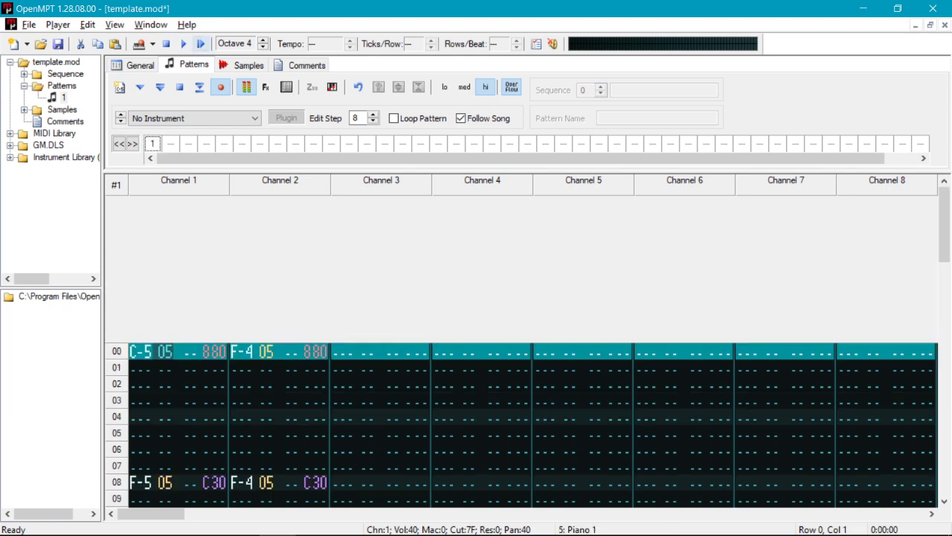
pyautogui.hotkey('ctrl', 's')
# Step: Examine the instrument list and the instrument numbers used by the notes in pattern 1
pyautogui.click(194, 117)
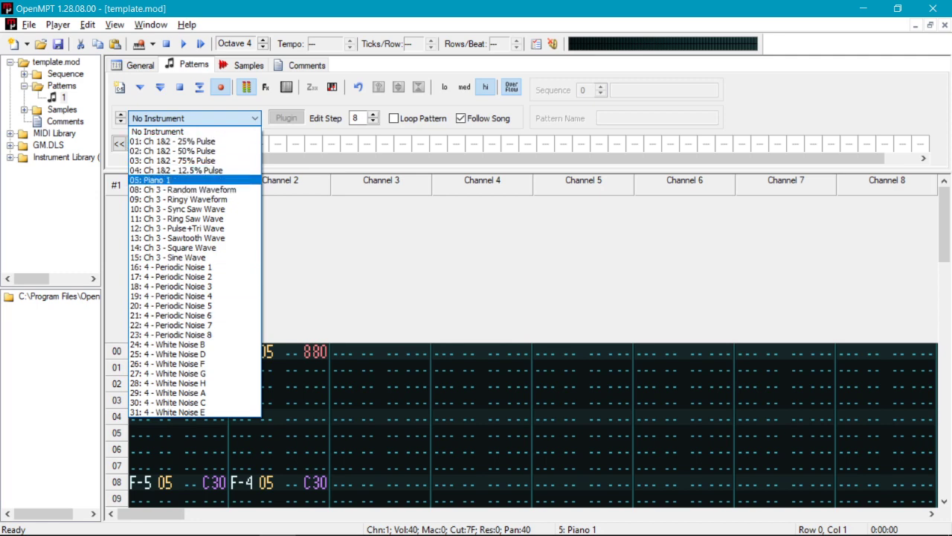
pyautogui.press('Escape')
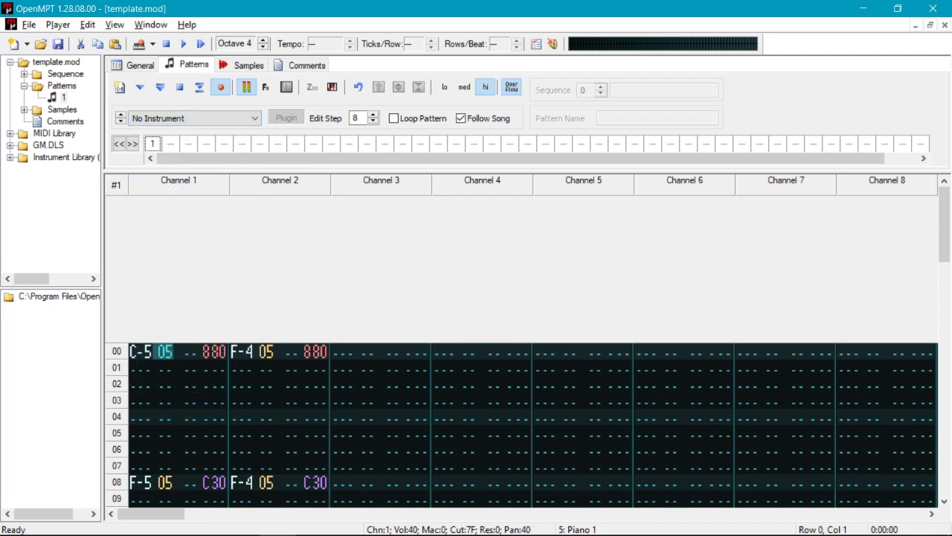
pyautogui.click(186, 351)
pyautogui.click(164, 351)
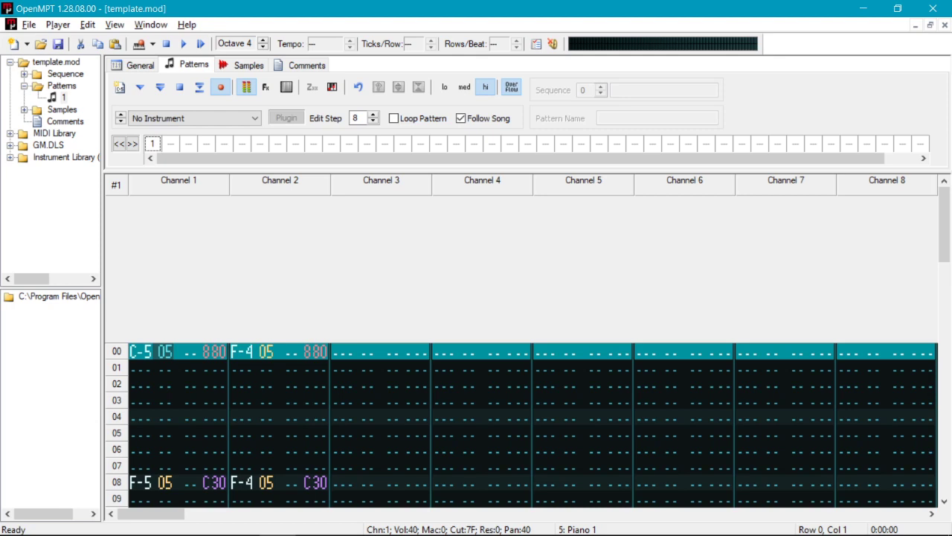
pyautogui.scroll(-9, 533, 351)
pyautogui.scroll(9, 533, 350)
# Step: Set up a find and replace that searches the whole song for instrument 005, Piano 1
pyautogui.click(88, 24)
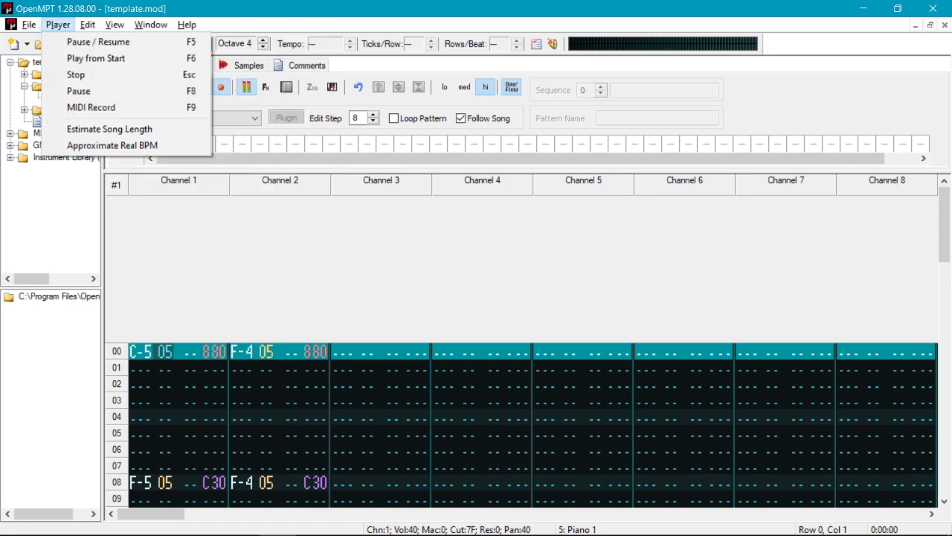
pyautogui.click(129, 205)
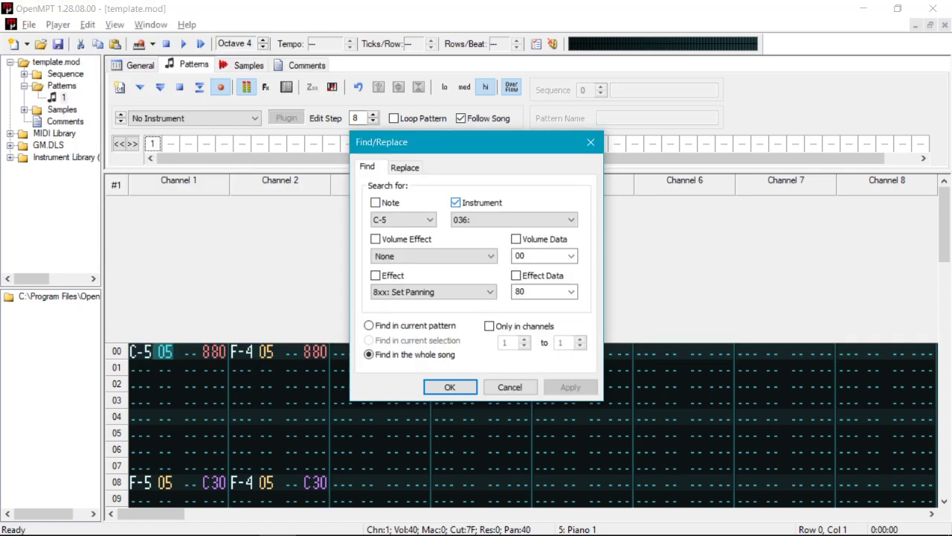
pyautogui.click(513, 219)
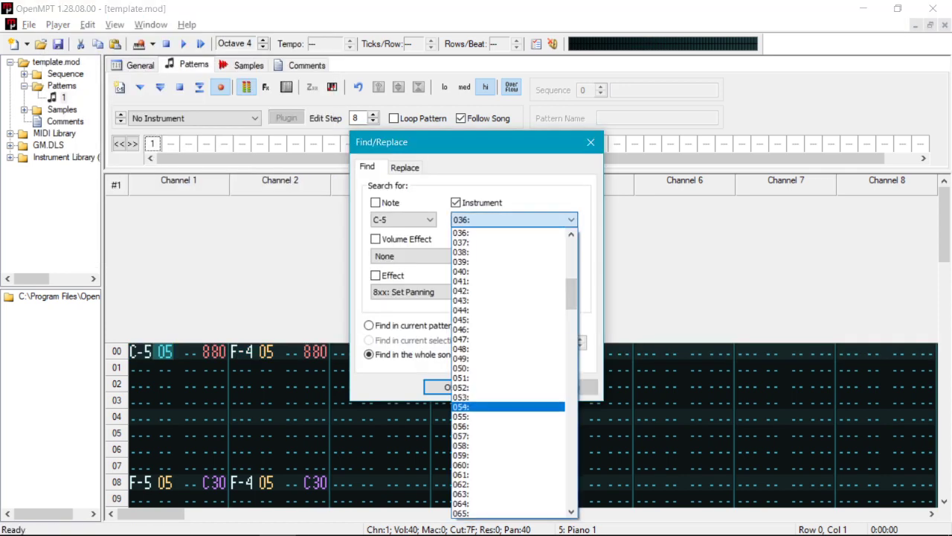
pyautogui.scroll(12, 513, 372)
pyautogui.click(491, 281)
pyautogui.click(404, 166)
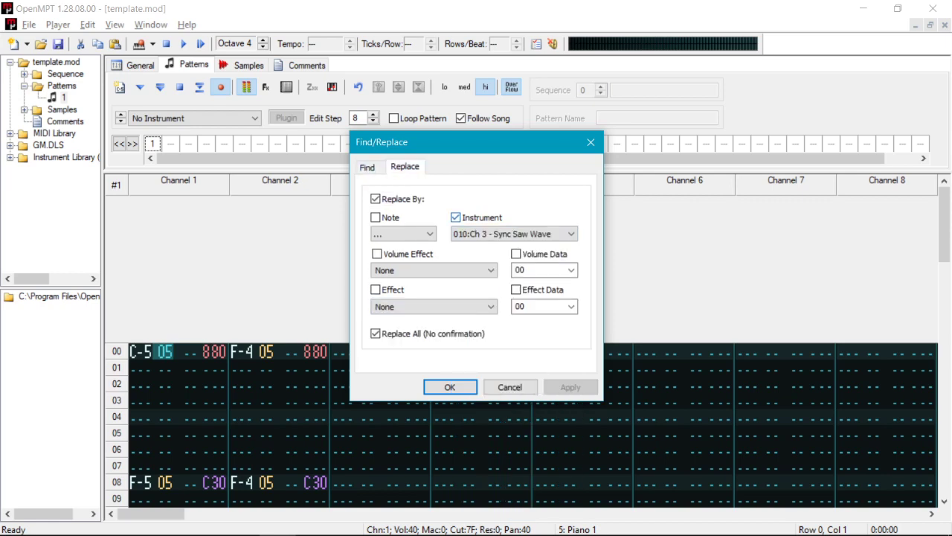
# Step: Replace all found instruments with 001:Ch 1&2 - 25% Pulse
pyautogui.click(513, 234)
pyautogui.click(513, 233)
pyautogui.scroll(5, 508, 372)
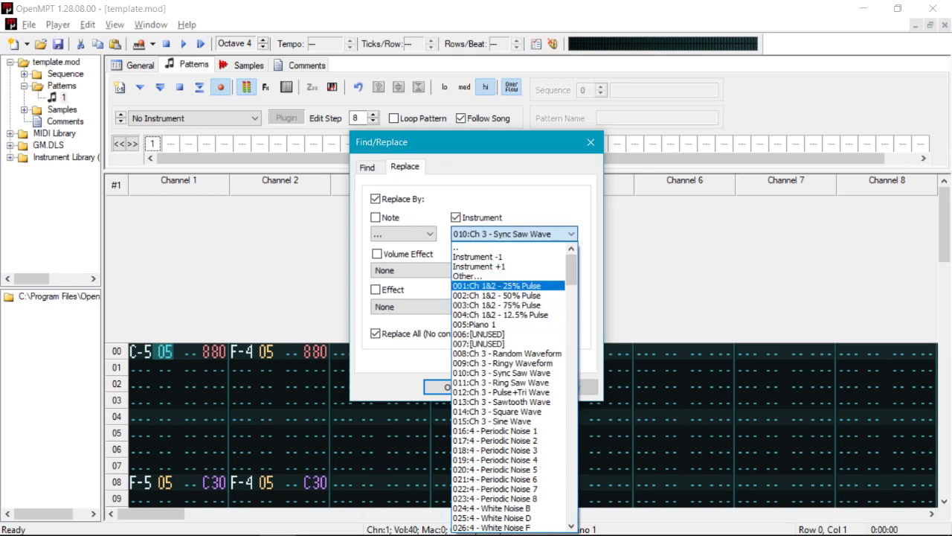
pyautogui.click(520, 286)
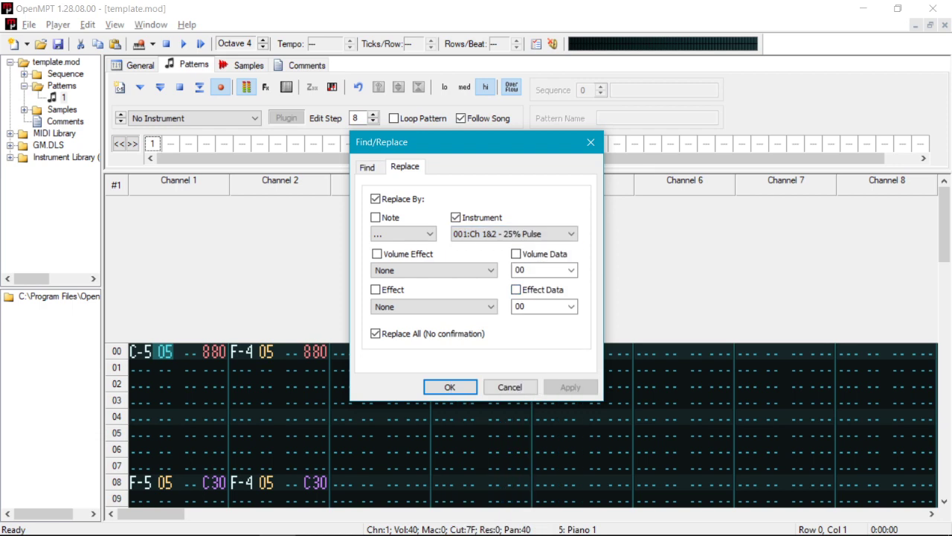
pyautogui.press('Return')
# Step: Check the instrument numbers in pattern 1 and play a short part of it
pyautogui.scroll(-6, 532, 349)
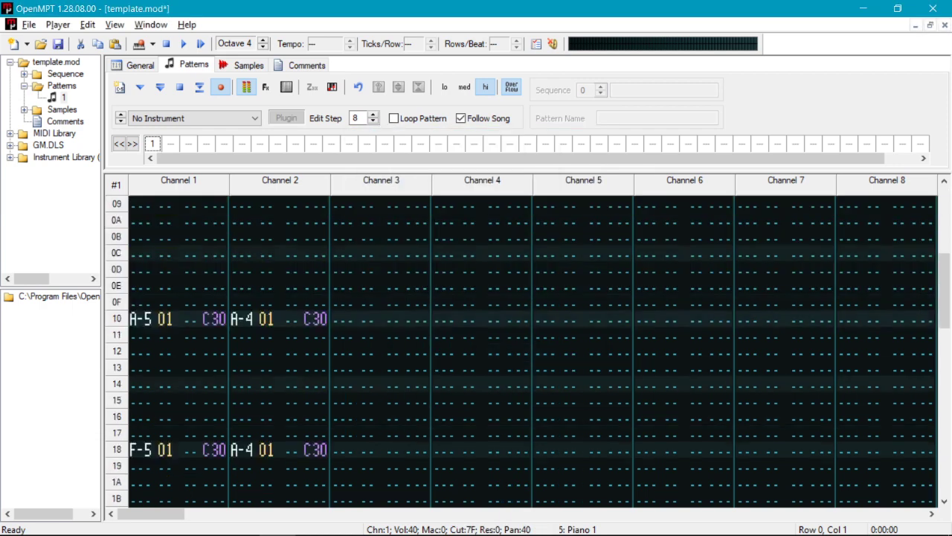
pyautogui.scroll(5, 532, 350)
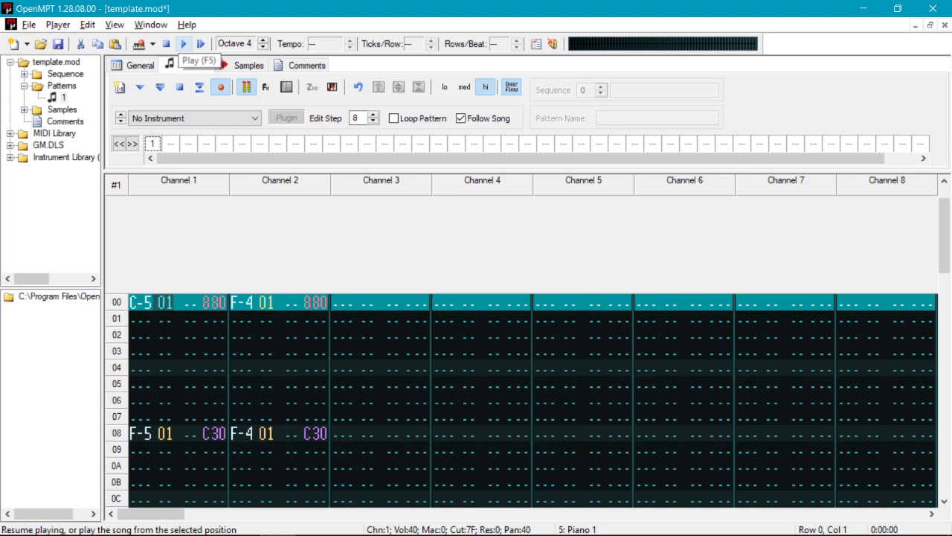
pyautogui.click(183, 44)
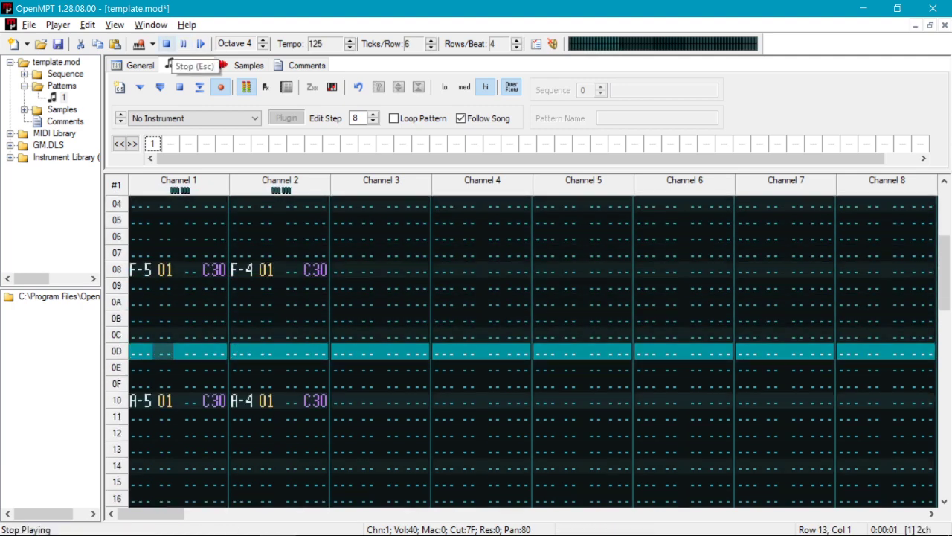
pyautogui.click(167, 44)
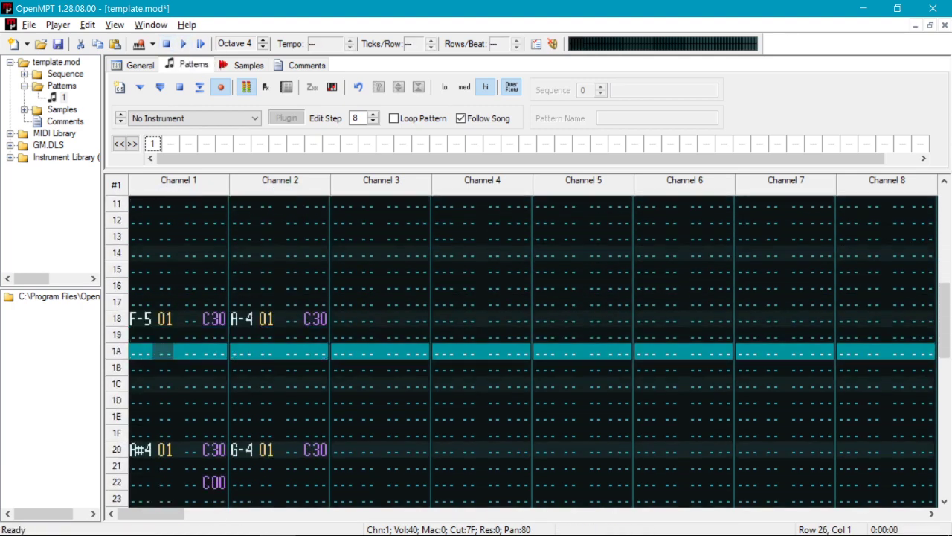
# Step: Replace the panning effect on row 00 of channel 1 with the volume effect C30
pyautogui.click(206, 319)
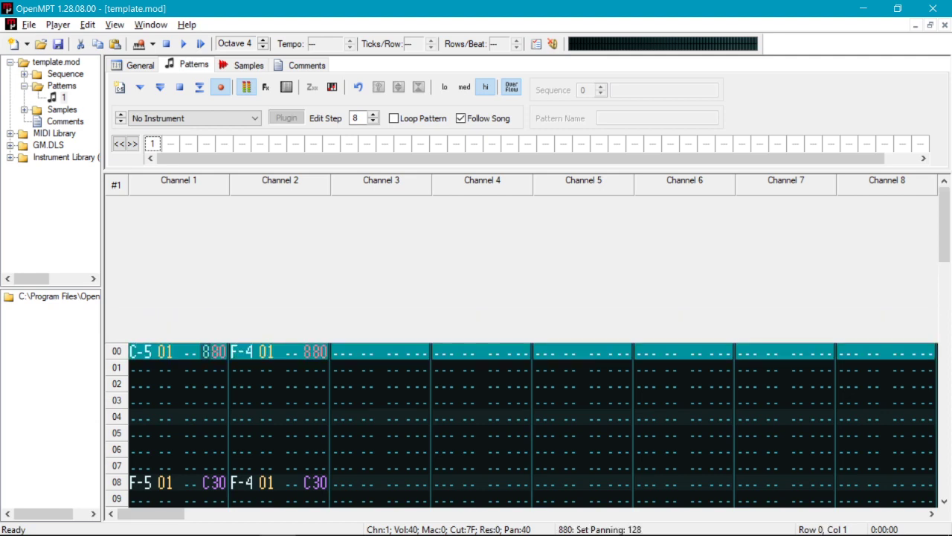
pyautogui.press('space')
pyautogui.press('8')
pyautogui.press('space')
pyautogui.press('Delete')
pyautogui.write('c')
pyautogui.press('Right')
pyautogui.write('30')
pyautogui.press('Right')
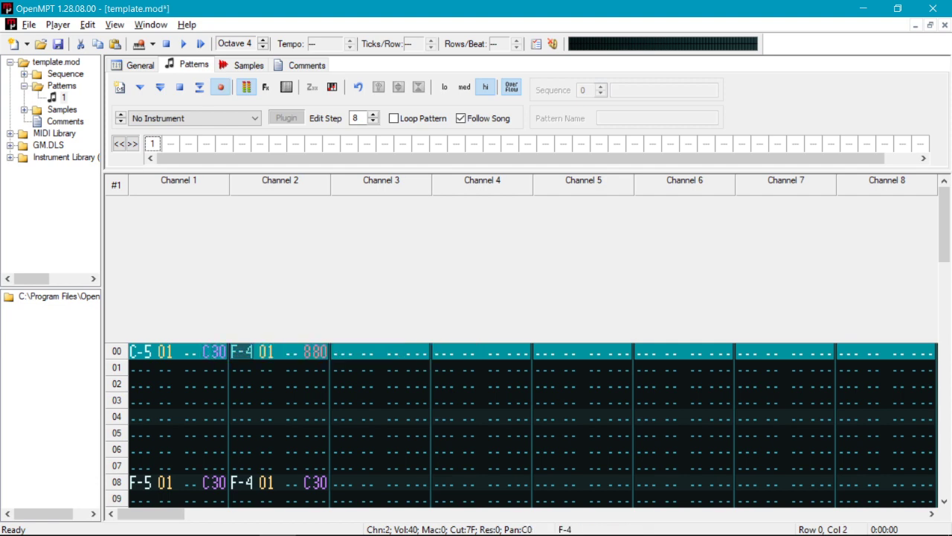
# Step: Replace the panning effect on row 00 of channel 2 with C30, turn off pattern recording and save the module
pyautogui.press('Right')
pyautogui.press('Right')
pyautogui.press('Right')
pyautogui.write('c30')
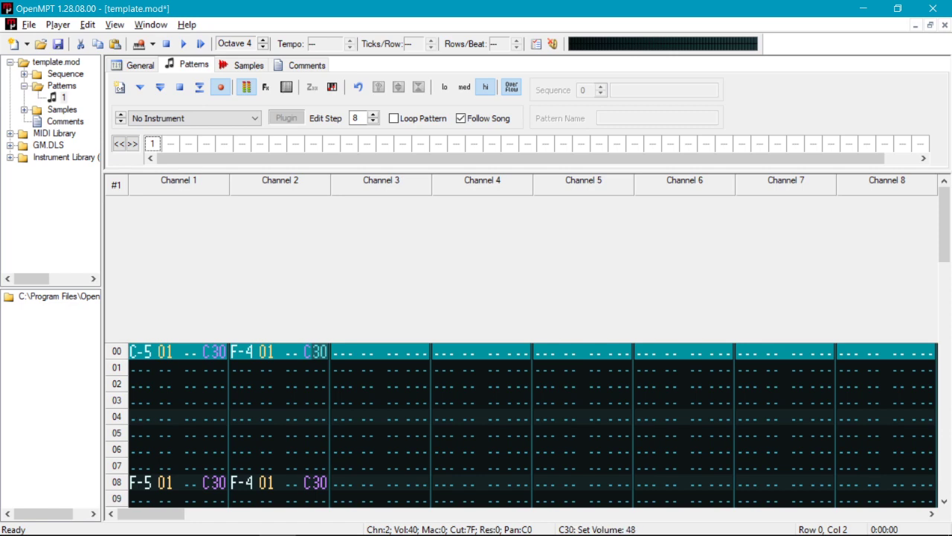
pyautogui.scroll(-2, 521, 387)
pyautogui.press('Down')
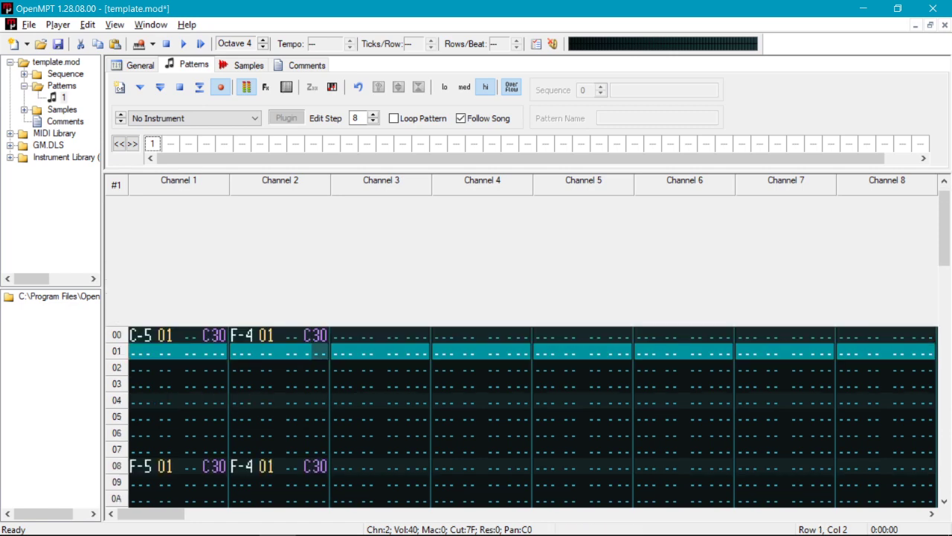
pyautogui.press('space')
pyautogui.hotkey('ctrl', 's')
# Step: Review the volume effects on the notes throughout channels 1 and 2 of pattern 1
pyautogui.scroll(-14, 533, 351)
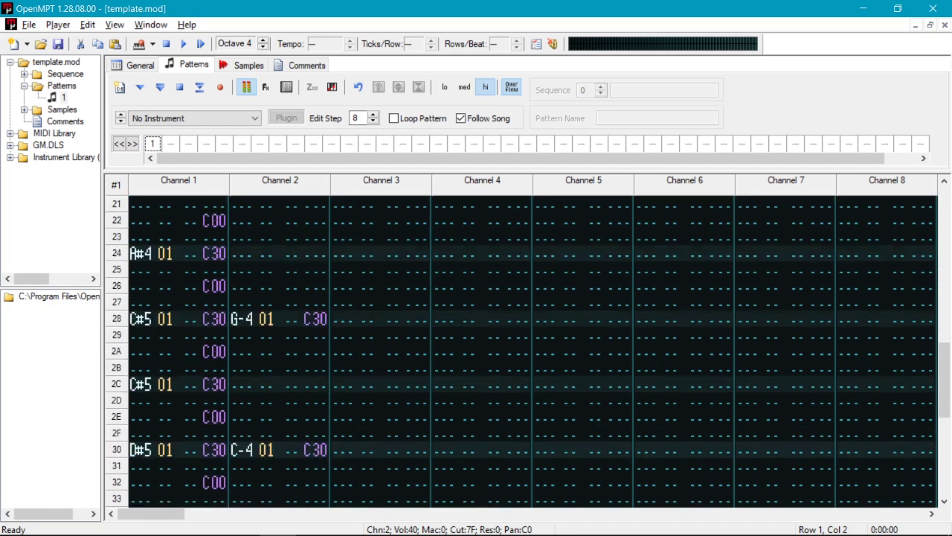
pyautogui.scroll(3, 533, 351)
pyautogui.scroll(9, 533, 351)
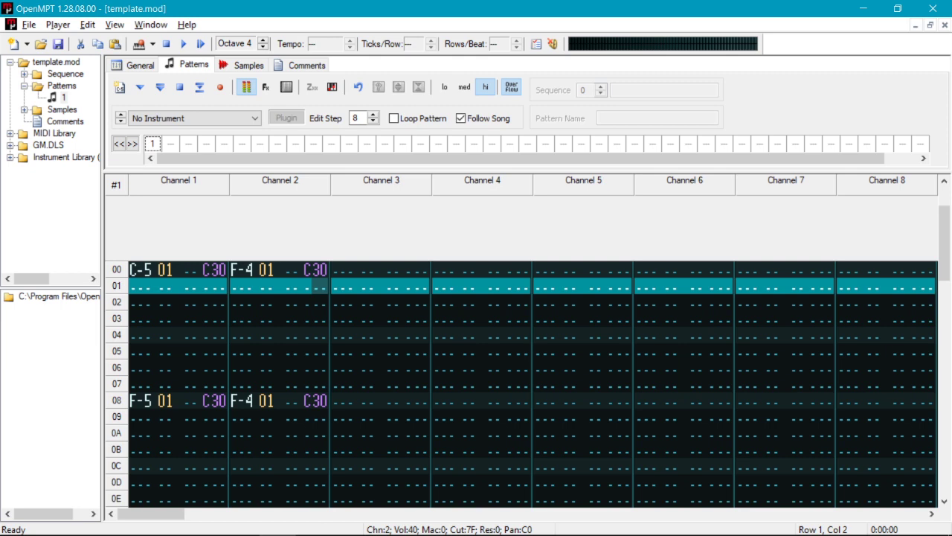
pyautogui.click(206, 269)
pyautogui.click(206, 482)
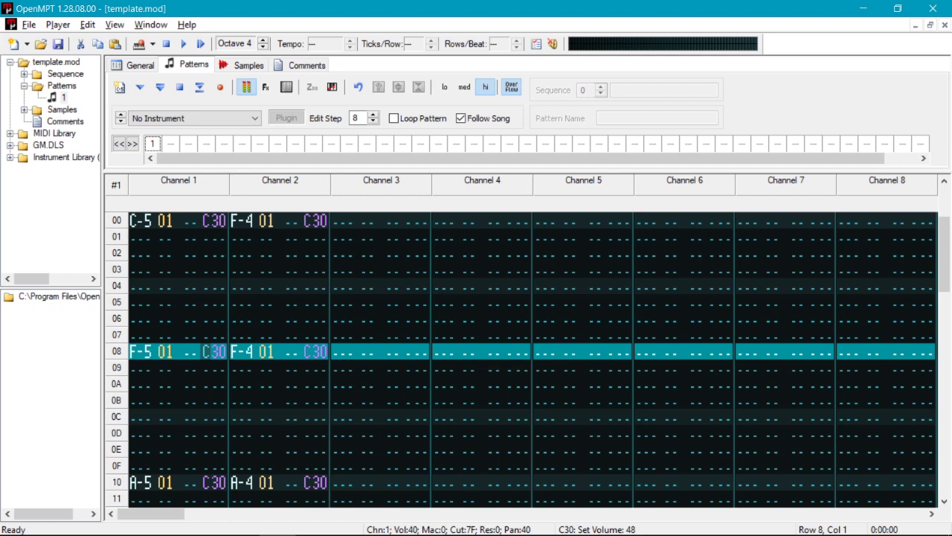
pyautogui.scroll(-14, 521, 350)
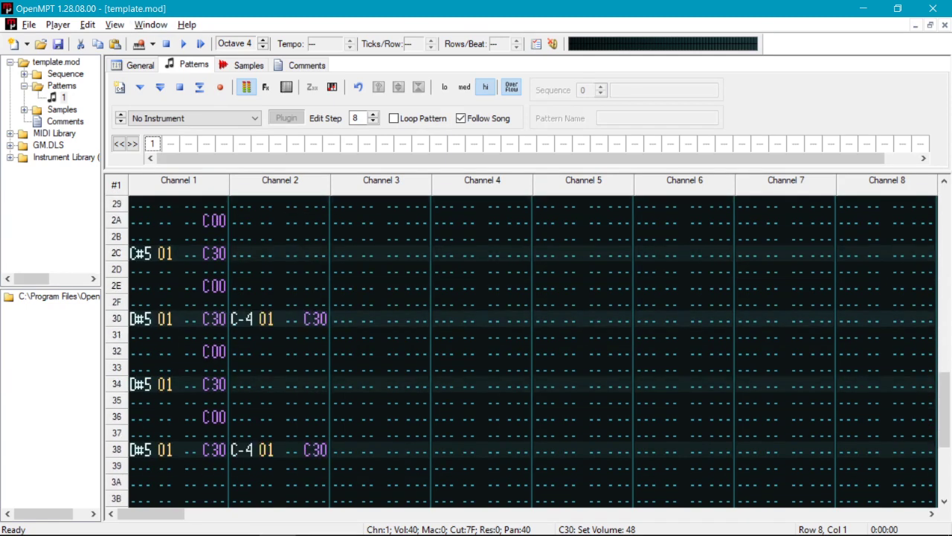
pyautogui.scroll(14, 521, 349)
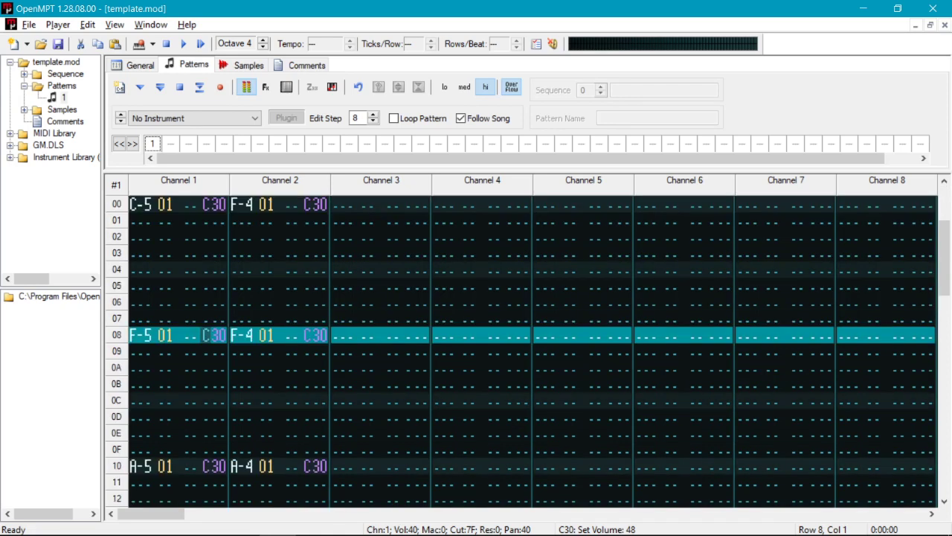
# Step: Switch to GB Studio to check Scene 1's template music track, and close OpenMPT
pyautogui.click(314, 520)
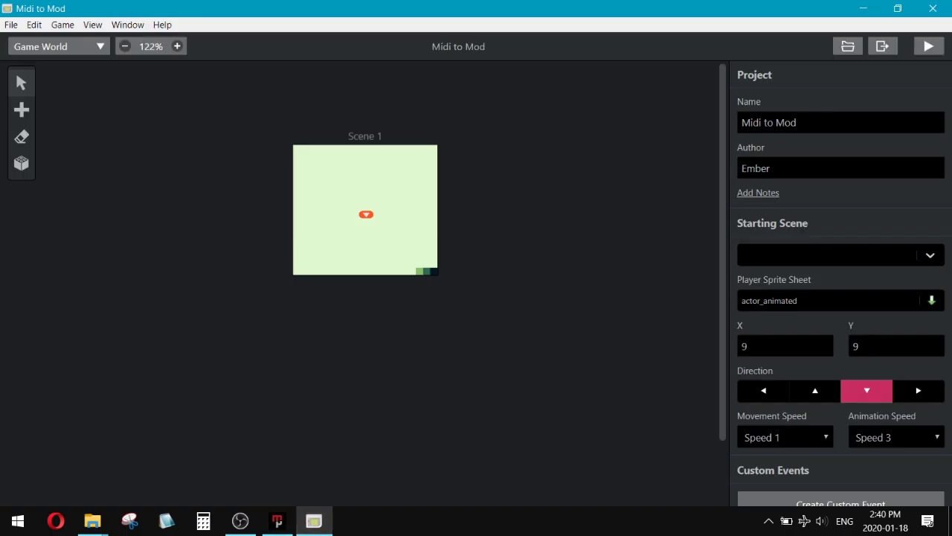
pyautogui.click(383, 228)
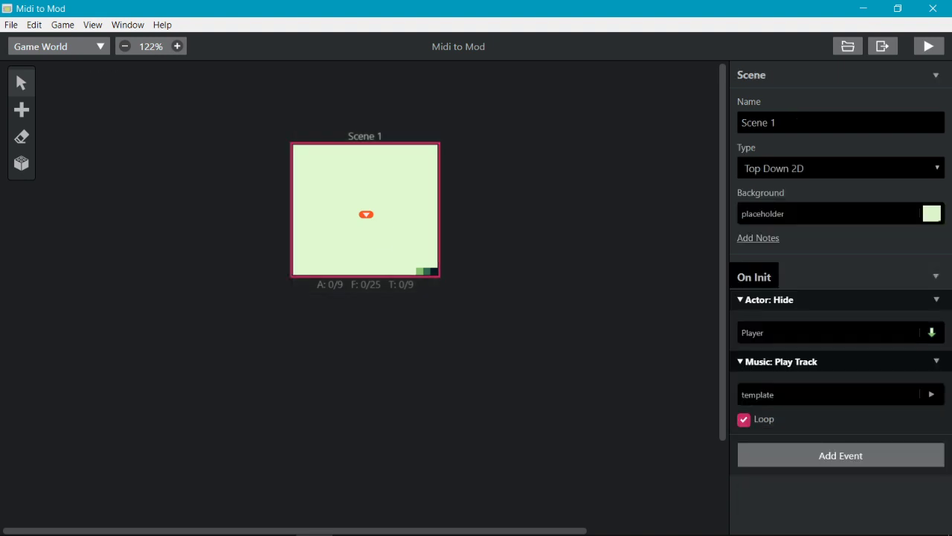
pyautogui.click(828, 394)
pyautogui.press('Escape')
pyautogui.hotkey('alt', 'Tab')
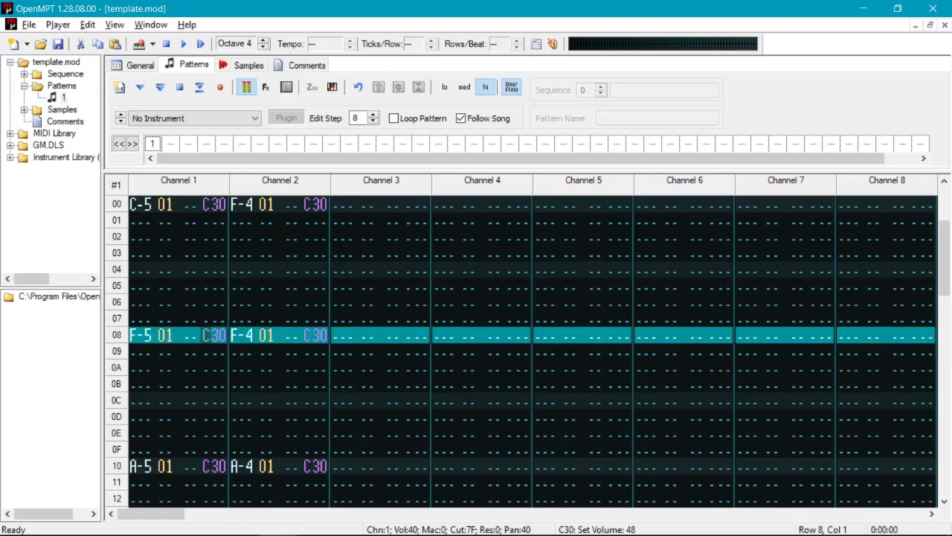
pyautogui.hotkey('ctrl', 'w')
pyautogui.click(933, 8)
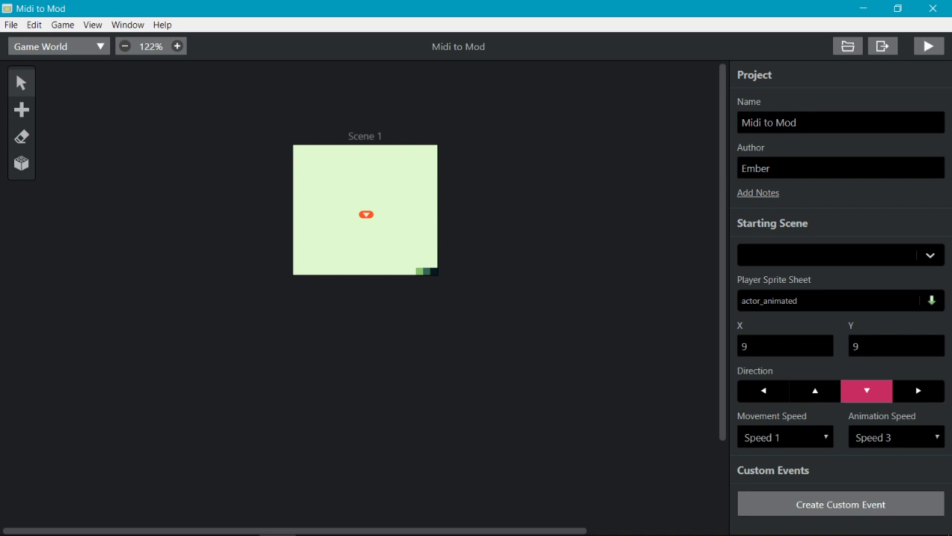
# Step: Toggle the preview of Scene 1's template music track and build and run the project
pyautogui.click(365, 209)
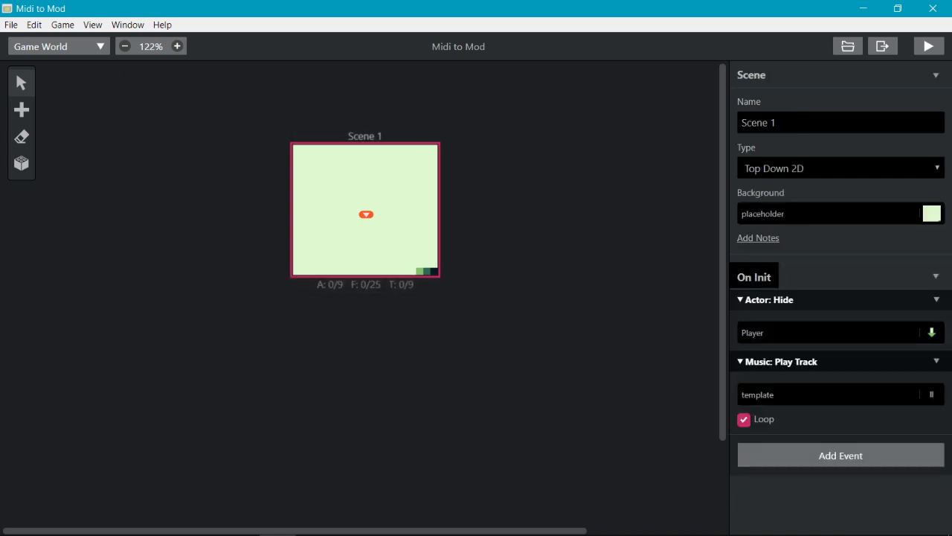
pyautogui.click(931, 395)
pyautogui.press('Escape')
pyautogui.click(344, 234)
pyautogui.hotkey('ctrl', 'b')
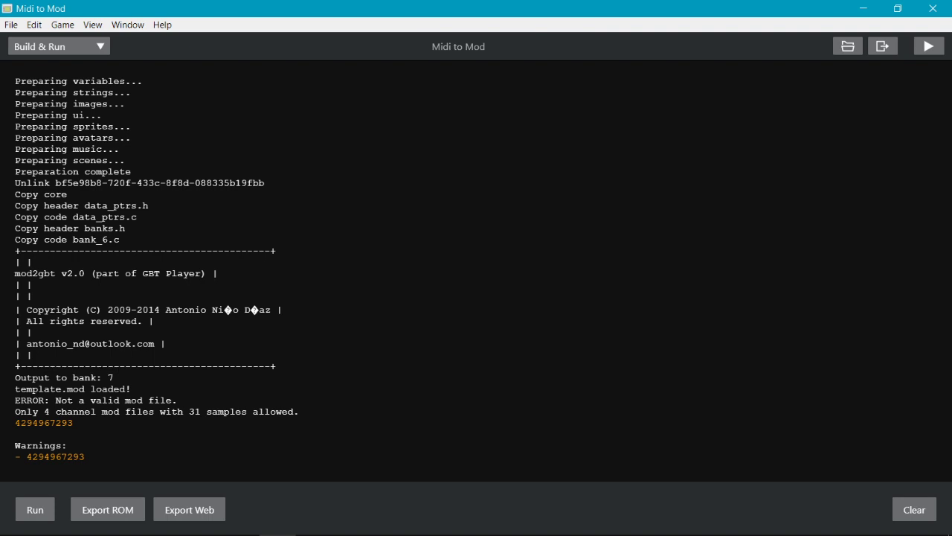
pyautogui.click(59, 46)
pyautogui.click(59, 46)
pyautogui.click(11, 25)
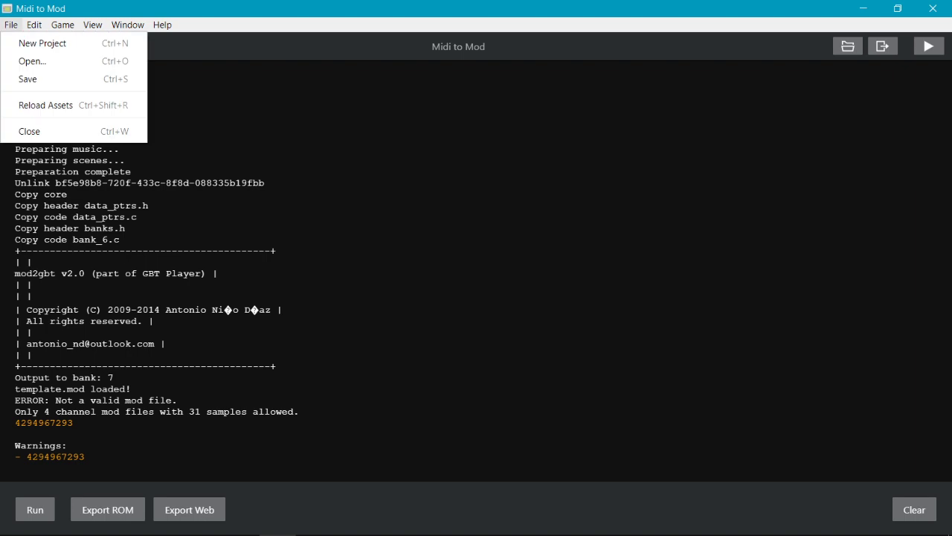
pyautogui.click(11, 25)
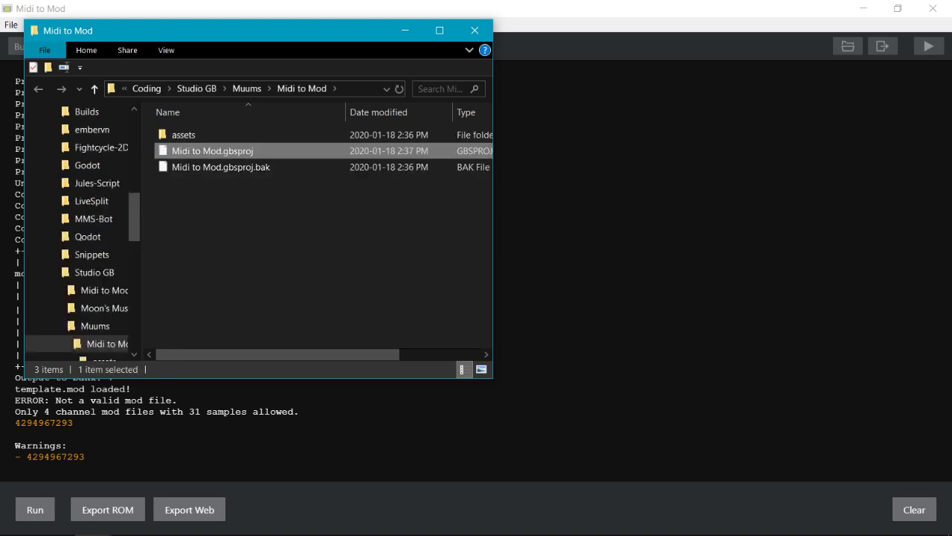
# Step: Open template.mod from the project's assets/music folder in OpenMPT and start playing it
pyautogui.press('Return')
pyautogui.press('Escape')
pyautogui.press('Up')
pyautogui.press('Return')
pyautogui.press('Down')
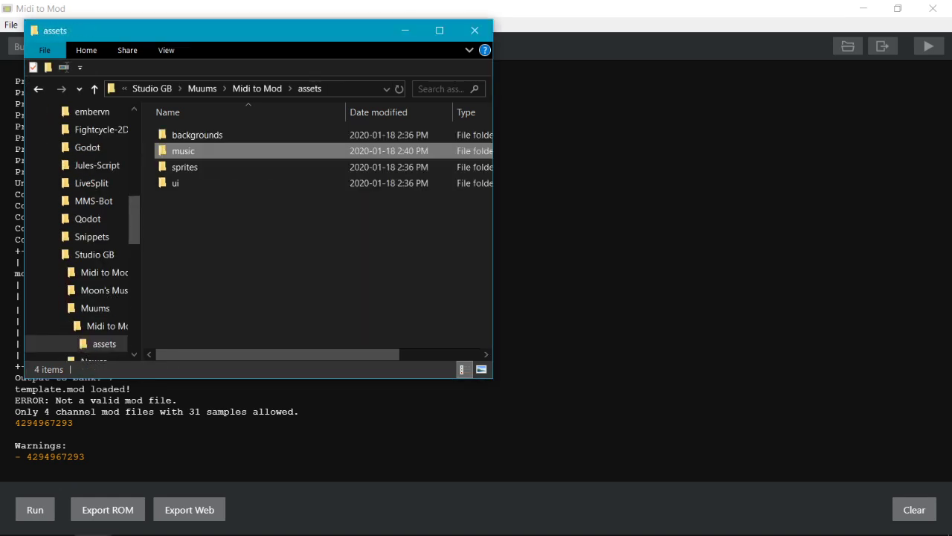
pyautogui.press('Return')
pyautogui.press('Right')
pyautogui.press('Return')
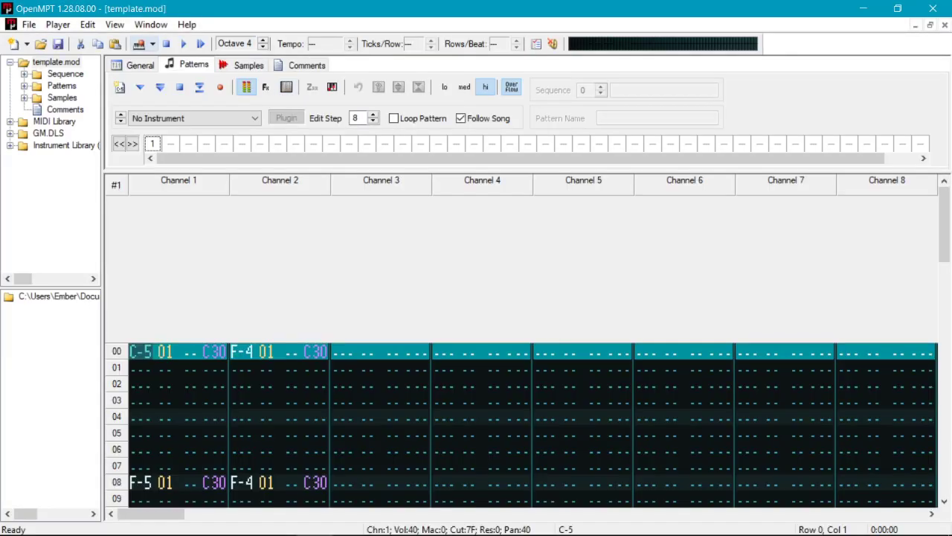
pyautogui.click(183, 44)
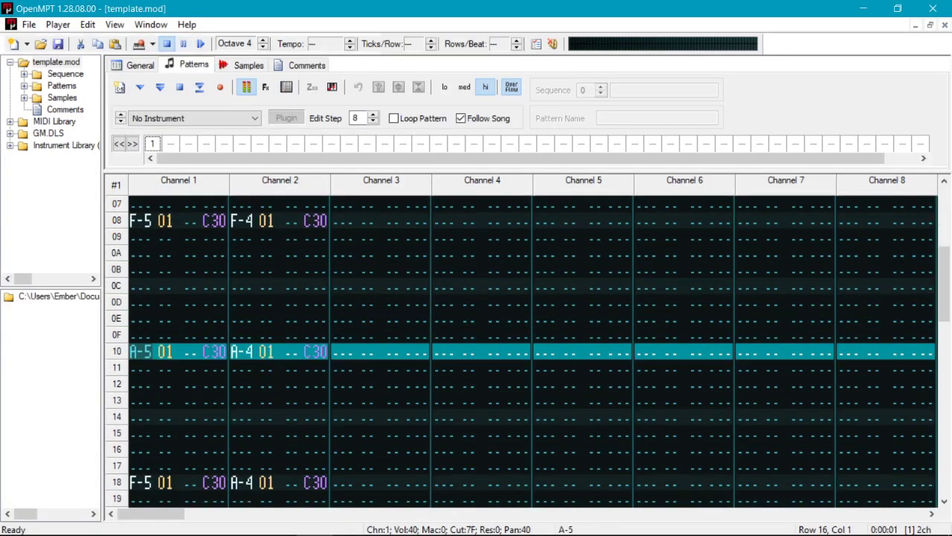
# Step: Stop playback and remove the unused channels from template.mod, keeping only channels 1 to 4
pyautogui.click(166, 43)
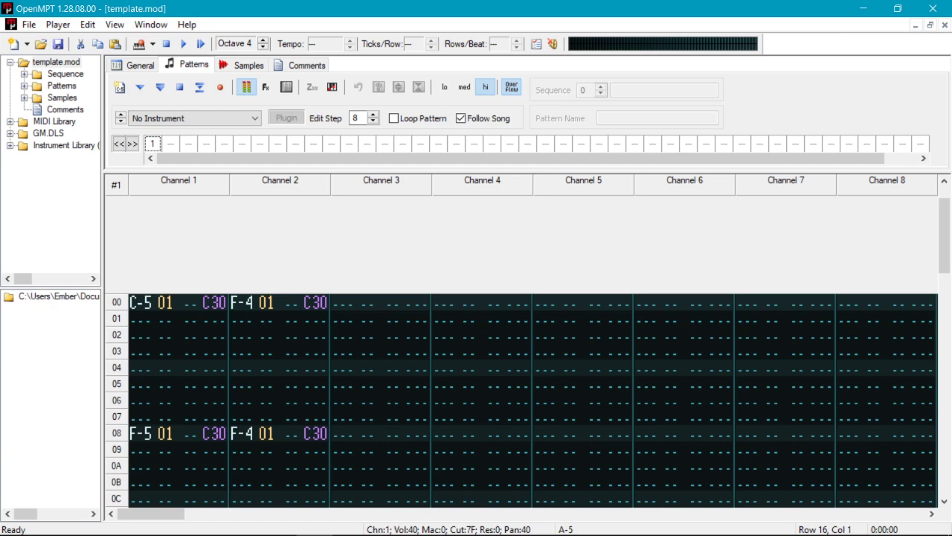
pyautogui.rightClick(563, 185)
pyautogui.moveTo(621, 368)
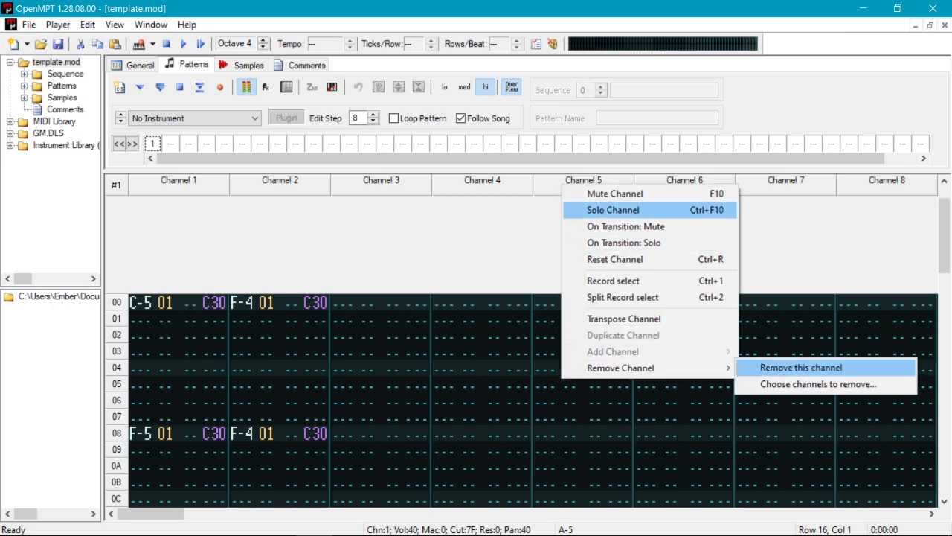
pyautogui.rightClick(561, 185)
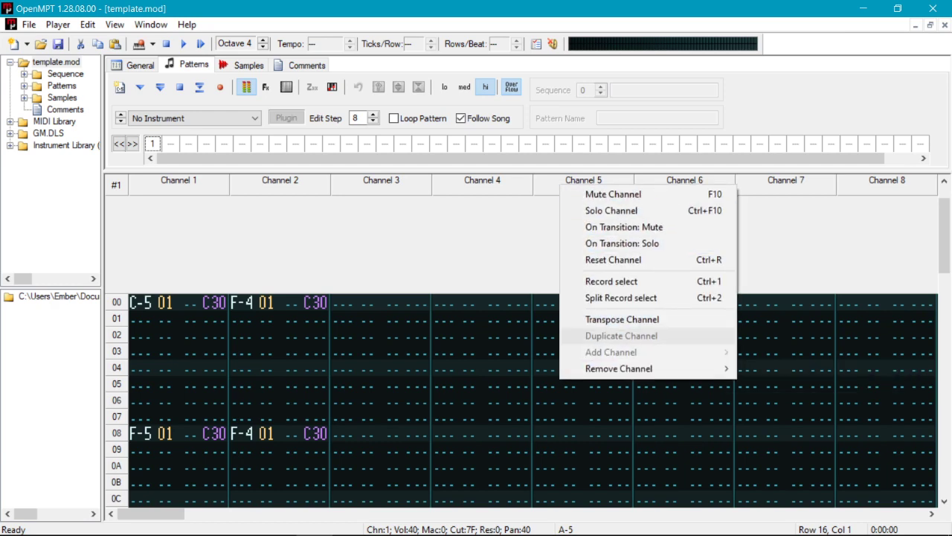
pyautogui.moveTo(655, 368)
pyautogui.click(808, 383)
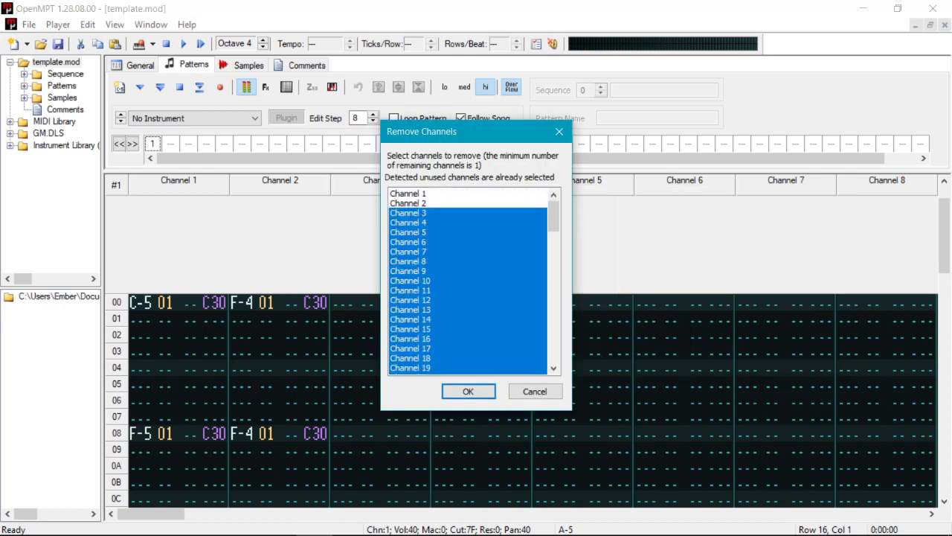
pyautogui.click(408, 212)
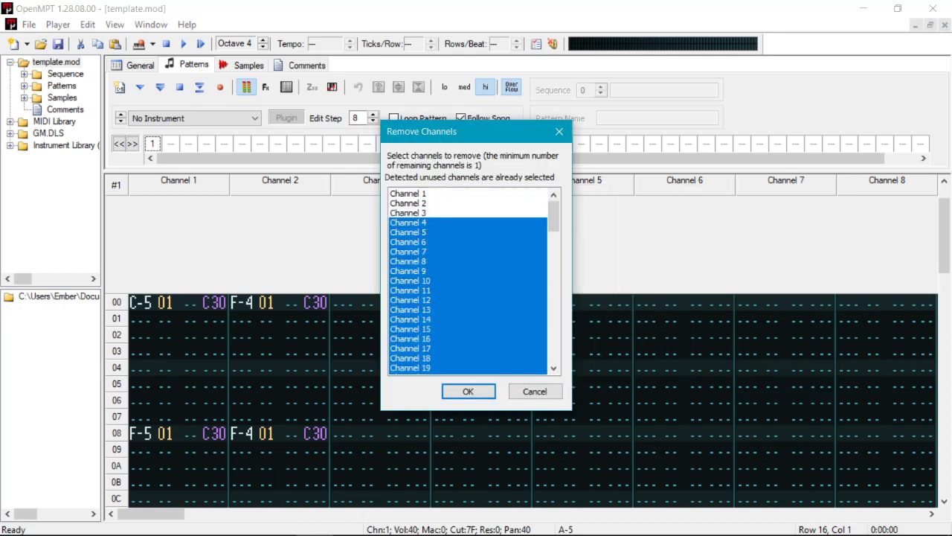
pyautogui.click(407, 223)
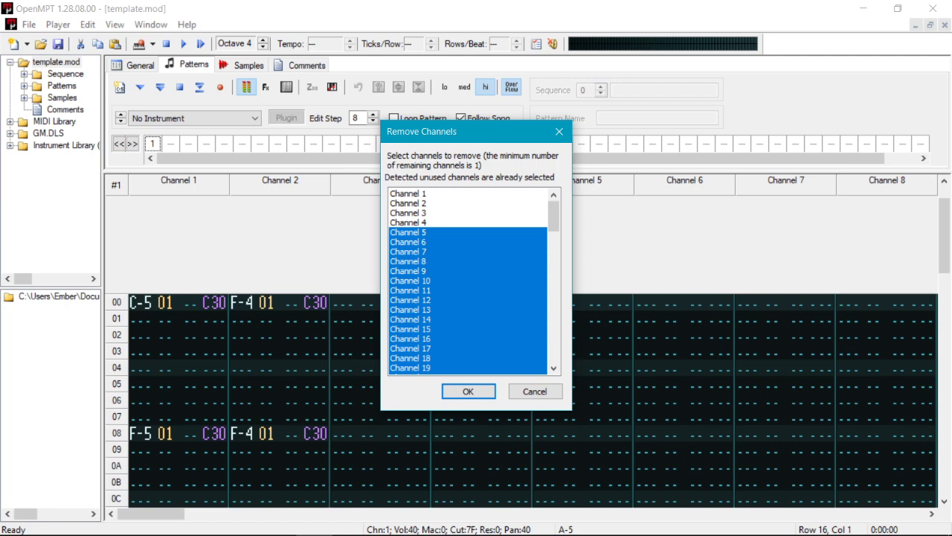
pyautogui.press('Return')
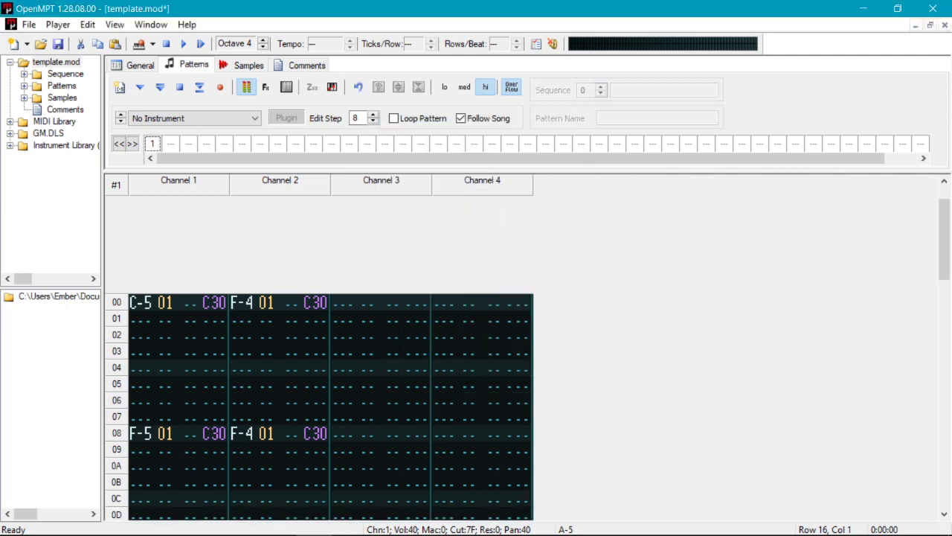
# Step: Save template.mod with its four channels and close OpenMPT
pyautogui.hotkey('ctrl', 's')
pyautogui.scroll(-15, 320, 357)
pyautogui.scroll(6, 319, 357)
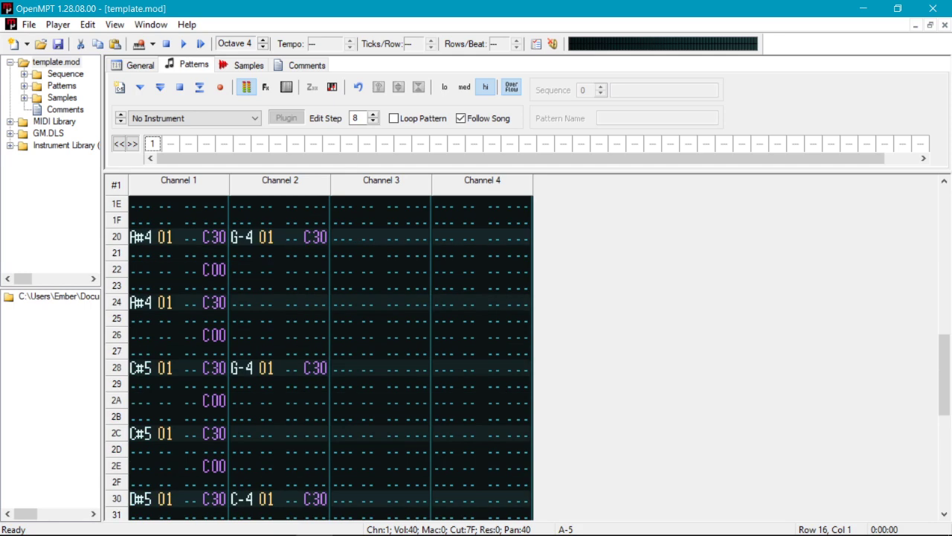
pyautogui.scroll(9, 330, 357)
pyautogui.scroll(-6, 330, 357)
pyautogui.scroll(6, 330, 357)
pyautogui.scroll(-9, 330, 358)
pyautogui.scroll(13, 330, 357)
pyautogui.click(933, 8)
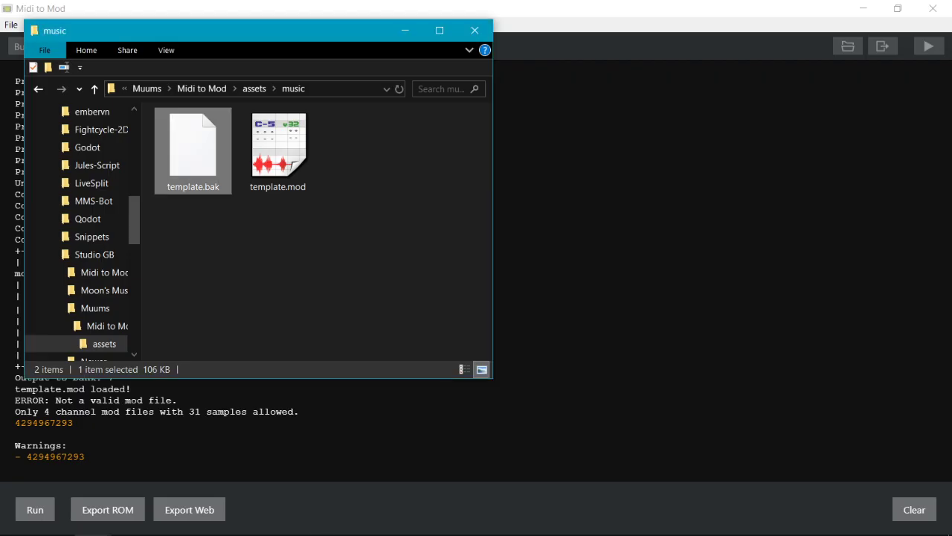
# Step: Close the music folder window and test the Midi to Mod project by building and running it in GB Studio
pyautogui.click(475, 30)
pyautogui.hotkey('ctrl', 'b')
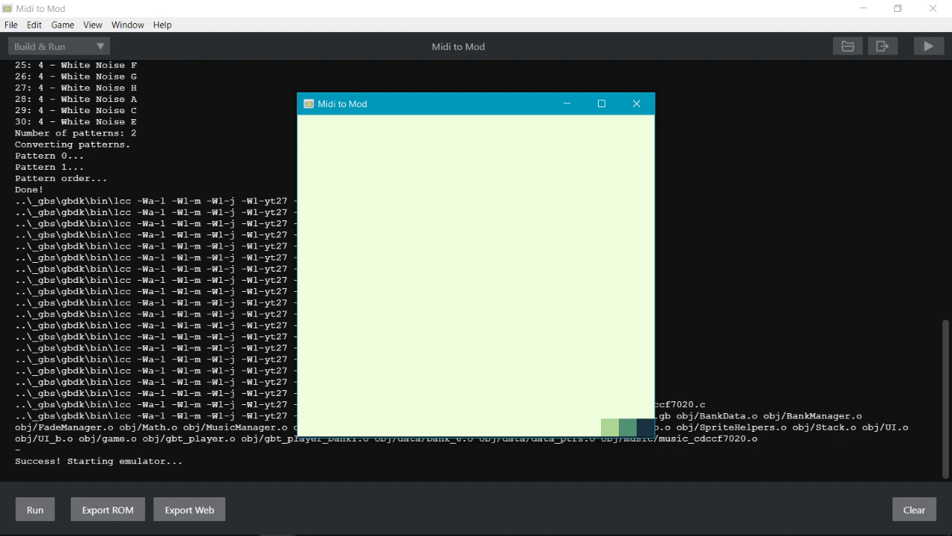
pyautogui.click(636, 103)
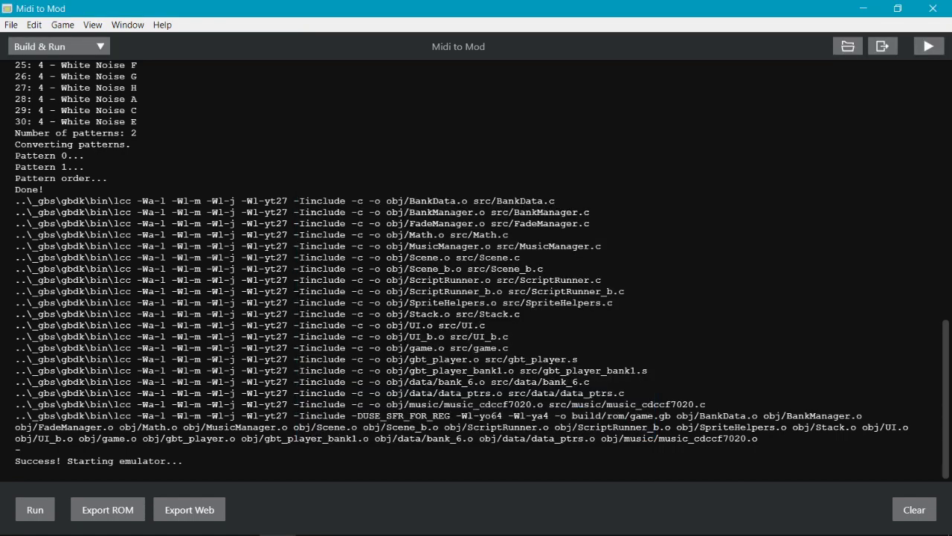
# Step: Return to the Game World view and deselect Scene 1
pyautogui.click(58, 46)
pyautogui.click(58, 71)
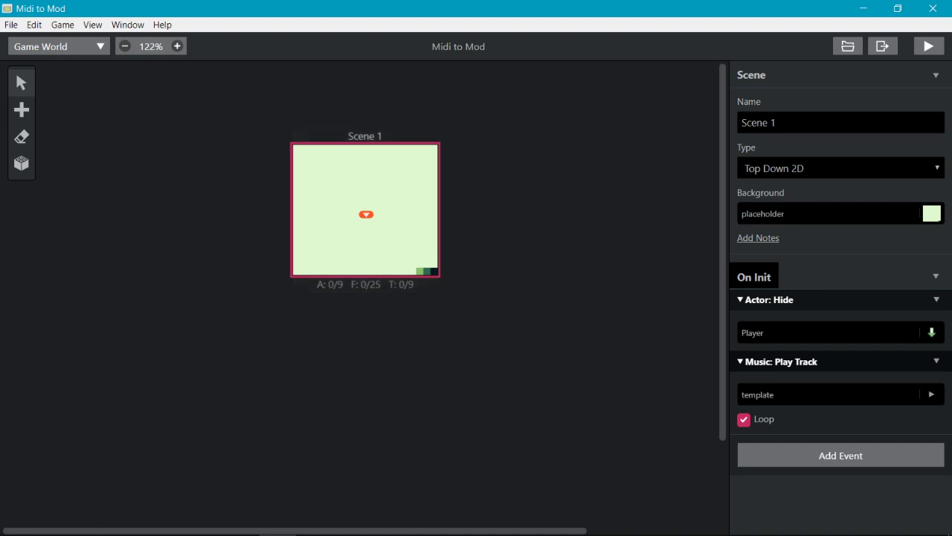
pyautogui.click(370, 320)
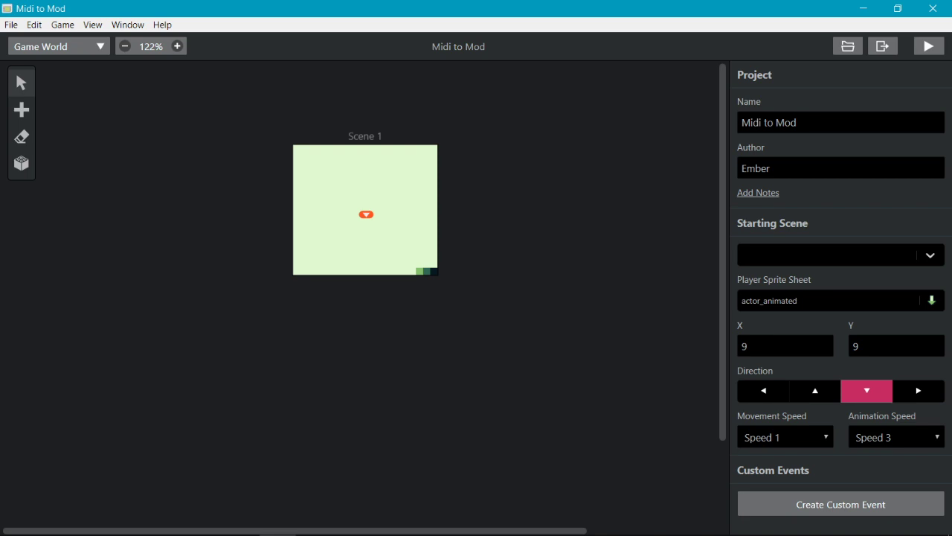
pyautogui.scroll(-1, 364, 208)
pyautogui.scroll(1, 365, 208)
pyautogui.moveTo(357, 533)
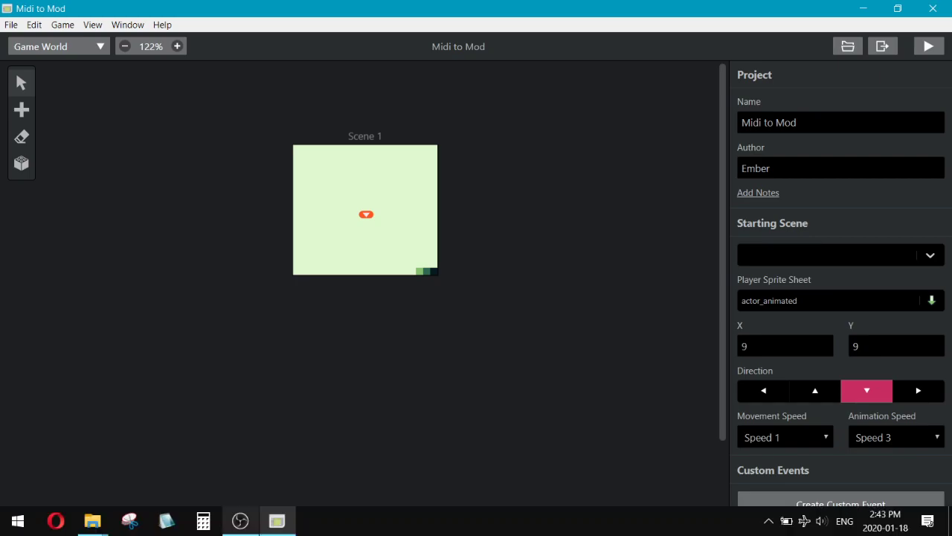
pyautogui.click(241, 521)
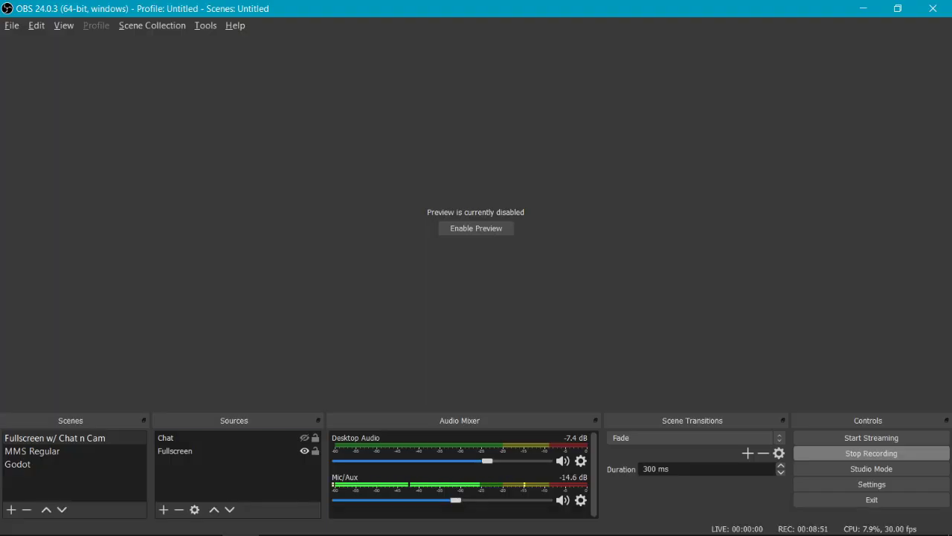